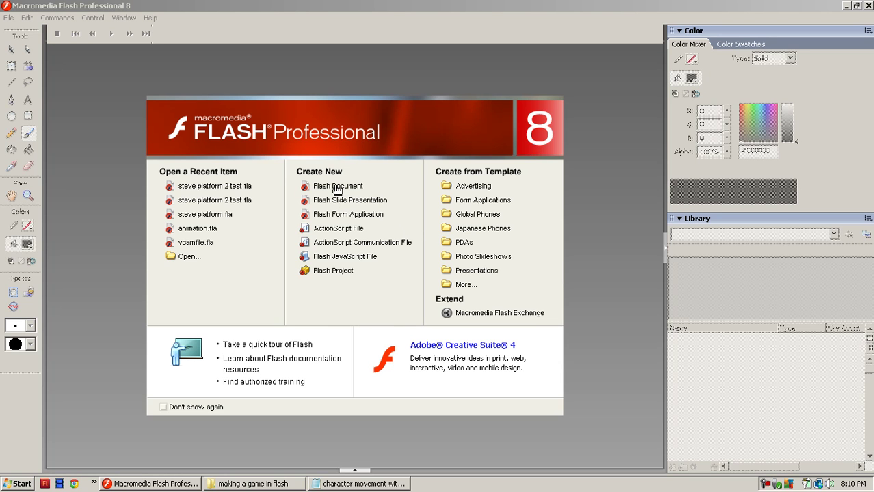
# Create a new blank Flash Document from the start page.
pyautogui.click(337, 189)
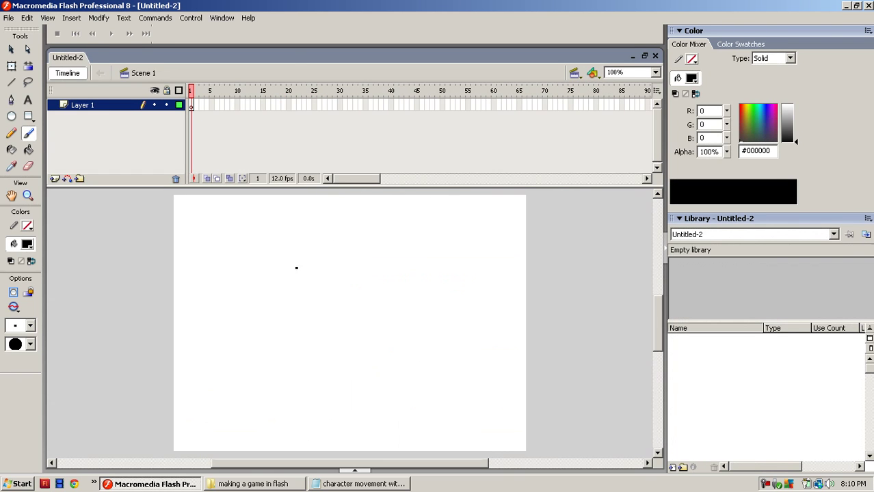
# Pick a larger brush size and insert a second layer above Layer 1.
pyautogui.click(31, 325)
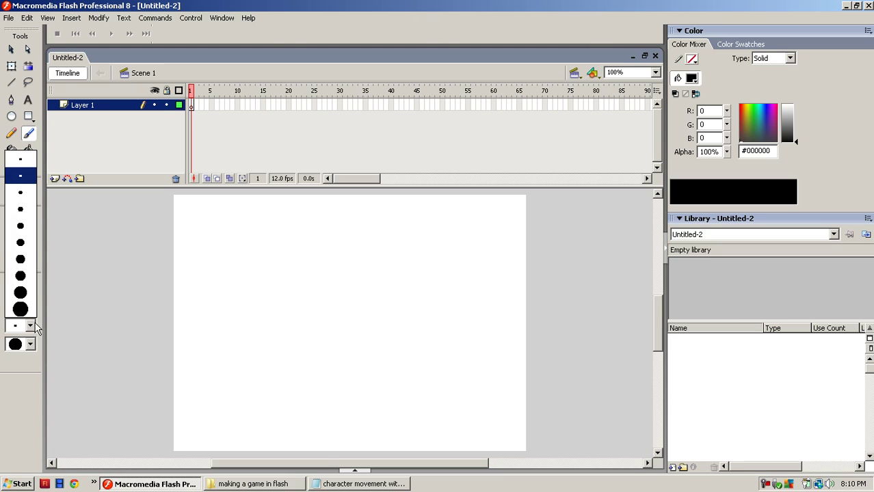
pyautogui.click(19, 205)
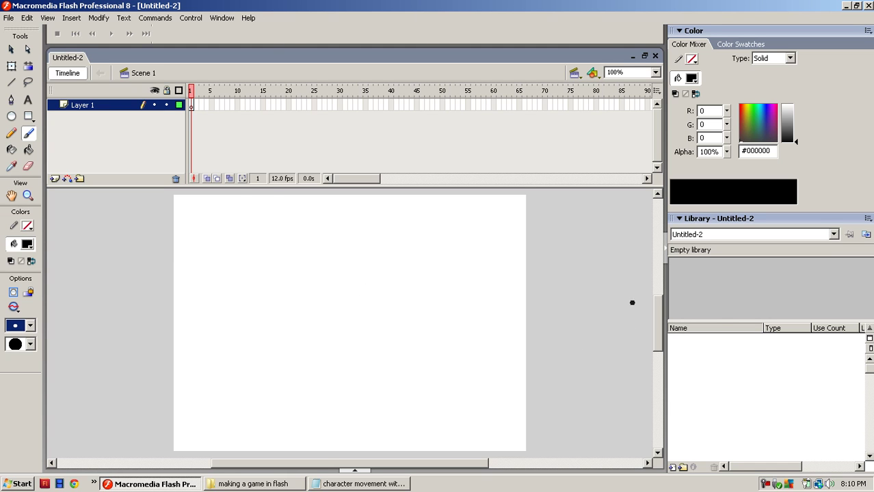
pyautogui.click(55, 179)
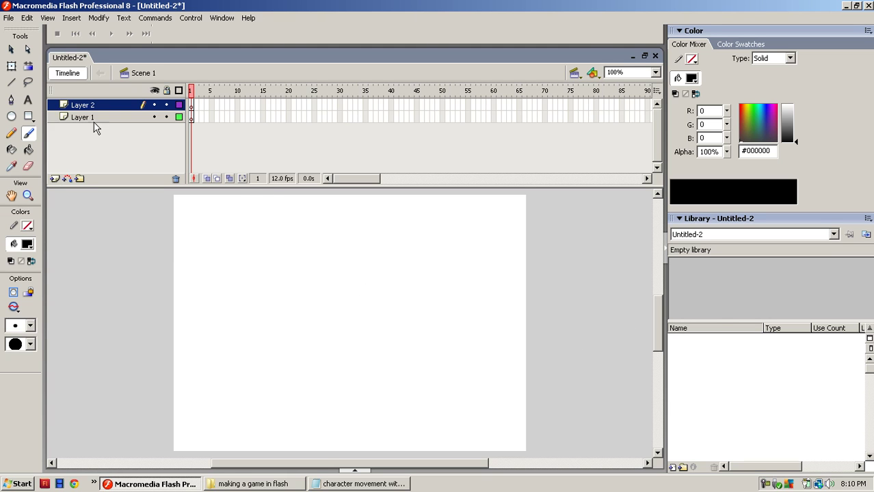
# Rename Layer 1 to 'ground' and Layer 2 to 'character'.
pyautogui.doubleClick(84, 119)
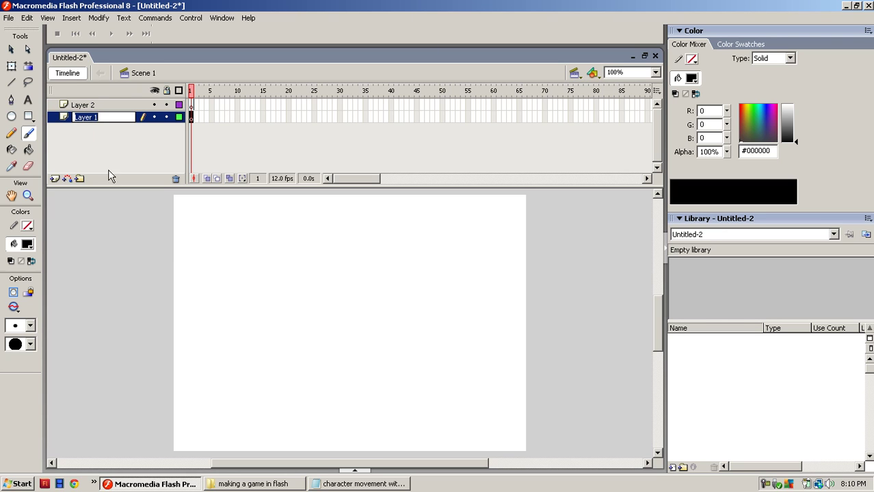
pyautogui.write('ground')
pyautogui.doubleClick(82, 105)
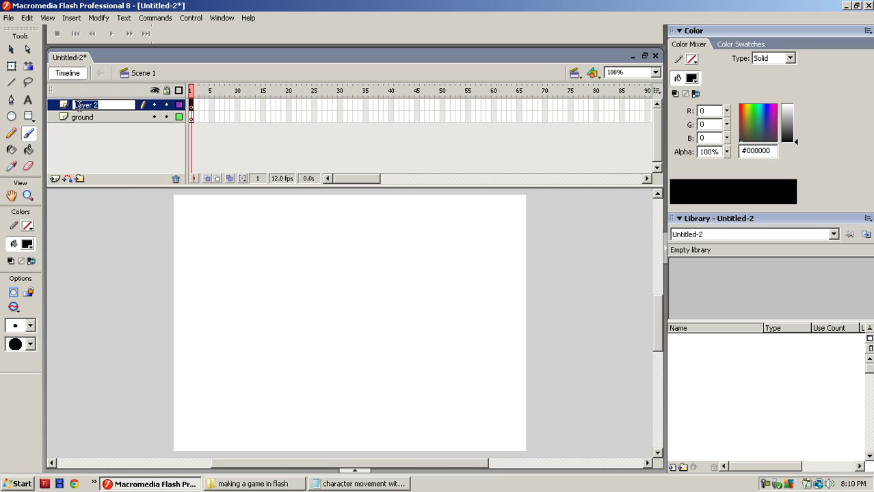
pyautogui.write('character')
pyautogui.press('Return')
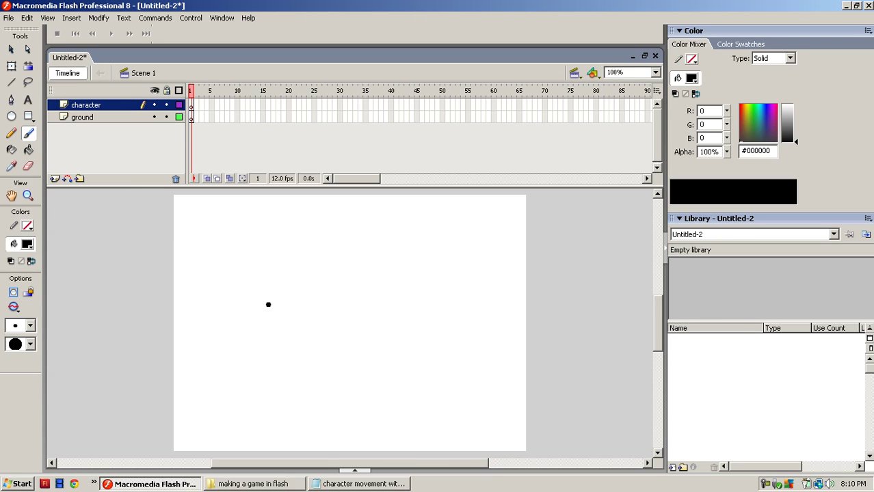
# On the ground layer, draw a dark green, black-outlined rectangle across the stage bottom.
pyautogui.click(79, 117)
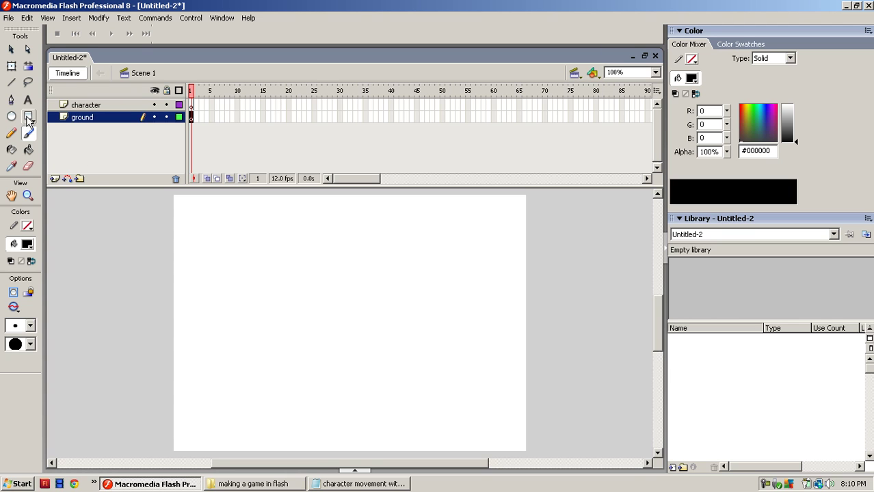
pyautogui.click(29, 118)
pyautogui.click(26, 245)
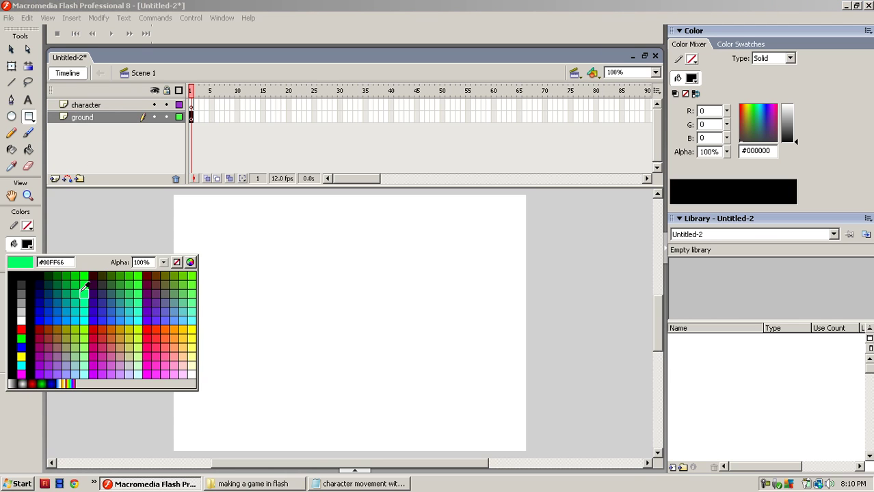
pyautogui.click(57, 273)
pyautogui.click(20, 230)
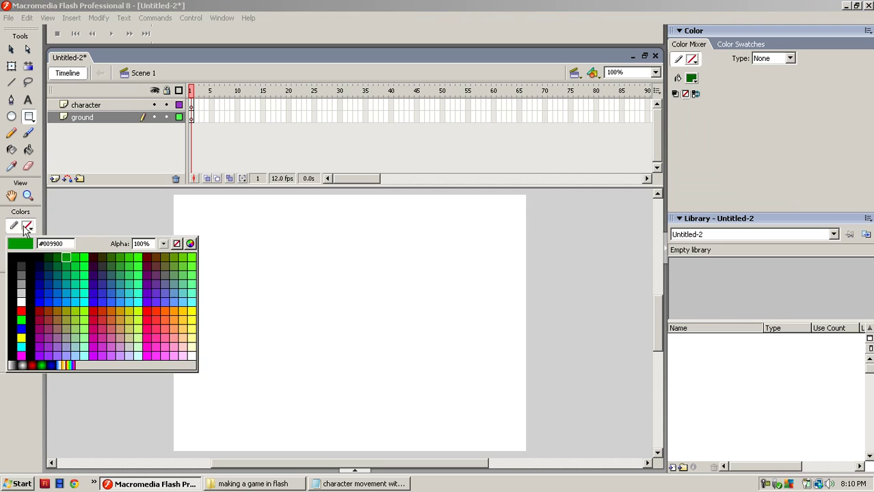
pyautogui.click(21, 261)
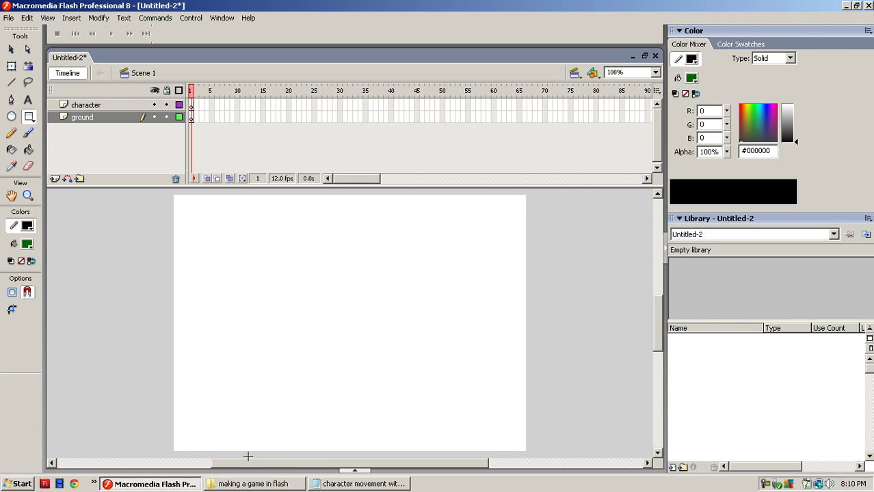
pyautogui.moveTo(175, 411); pyautogui.dragTo(525, 451)
# Select the green ground rectangle and convert it to movie clip Symbol 1.
pyautogui.click(12, 50)
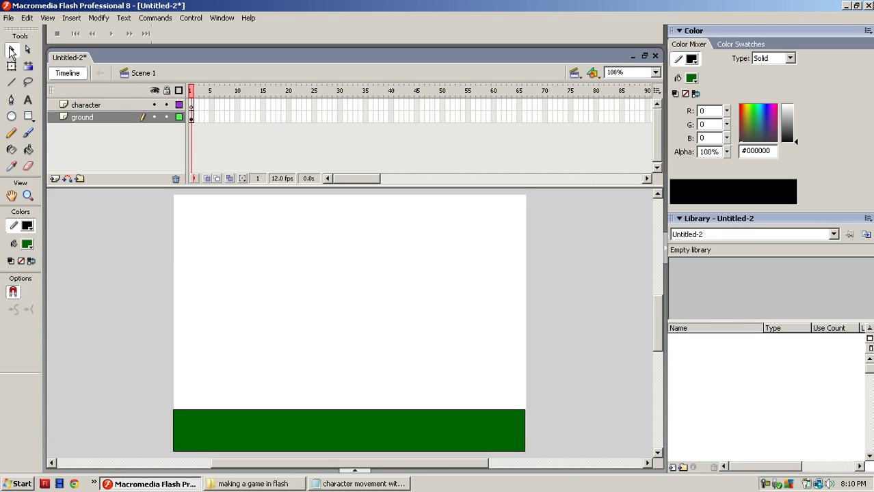
pyautogui.moveTo(145, 377)
pyautogui.mouseDown()
pyautogui.moveTo(207, 430)
pyautogui.moveTo(718, 487)
pyautogui.moveTo(552, 455)
pyautogui.mouseUp()
pyautogui.rightClick(488, 432)
pyautogui.click(575, 410)
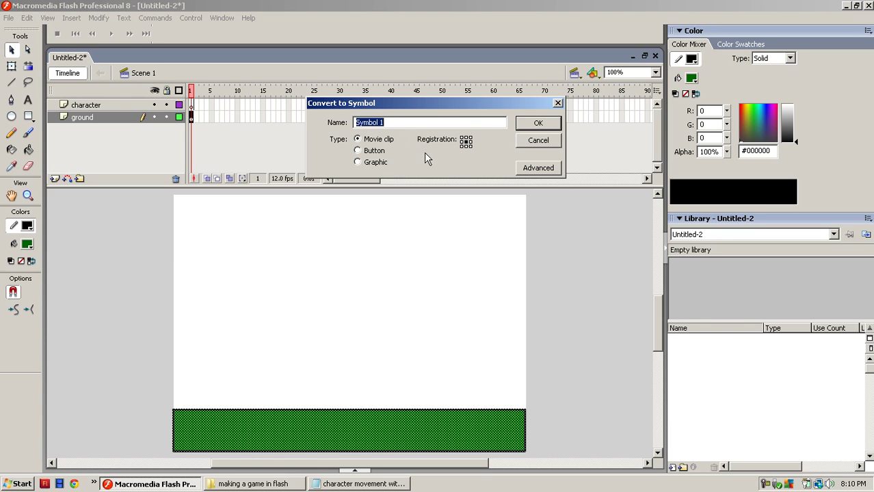
pyautogui.click(538, 123)
# Enter 'ground' as the ground clip's Instance Name in the Properties panel.
pyautogui.rightClick(382, 415)
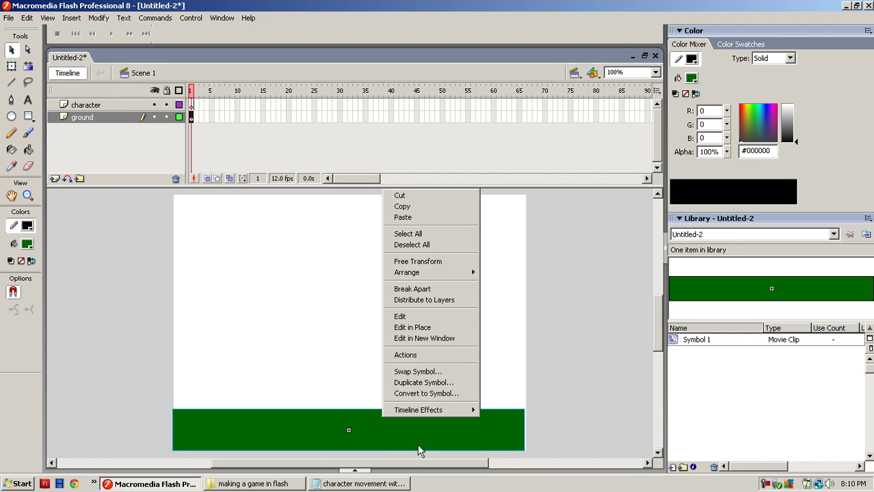
pyautogui.click(405, 355)
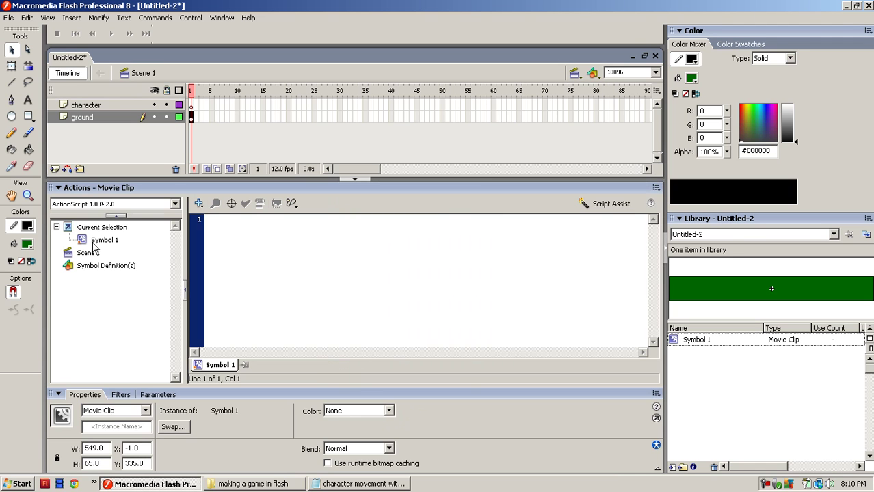
pyautogui.click(58, 189)
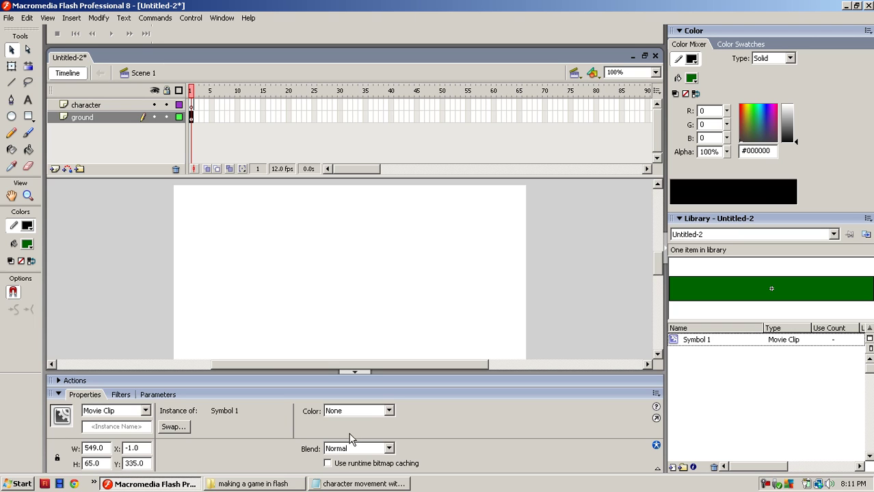
pyautogui.click(130, 427)
pyautogui.write('ground')
pyautogui.click(59, 395)
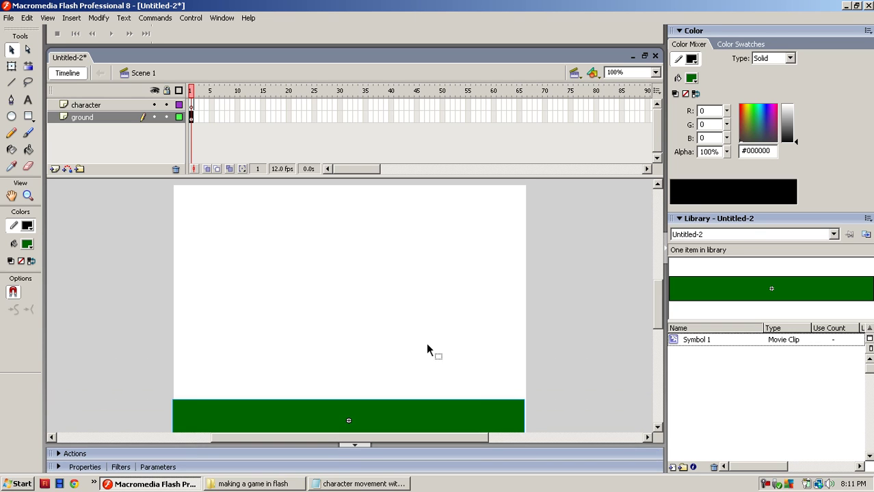
# Select the character layer and set up the Brush tool with a small brush size.
pyautogui.click(71, 108)
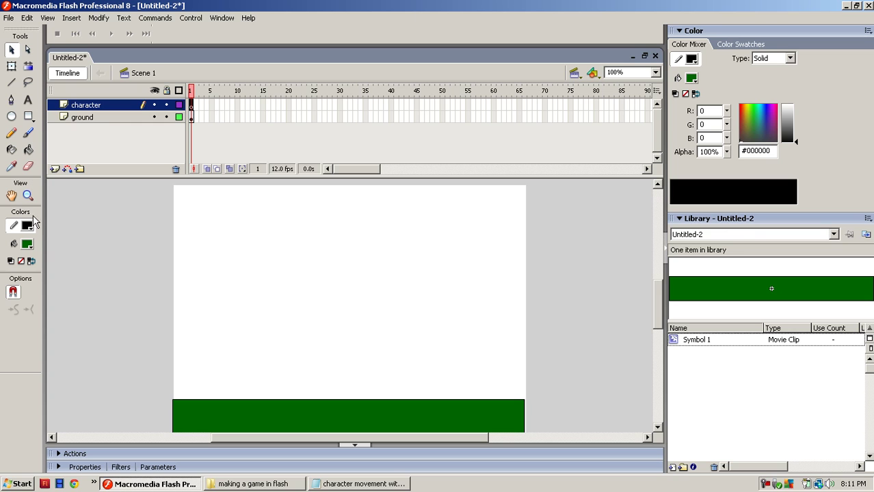
pyautogui.click(28, 134)
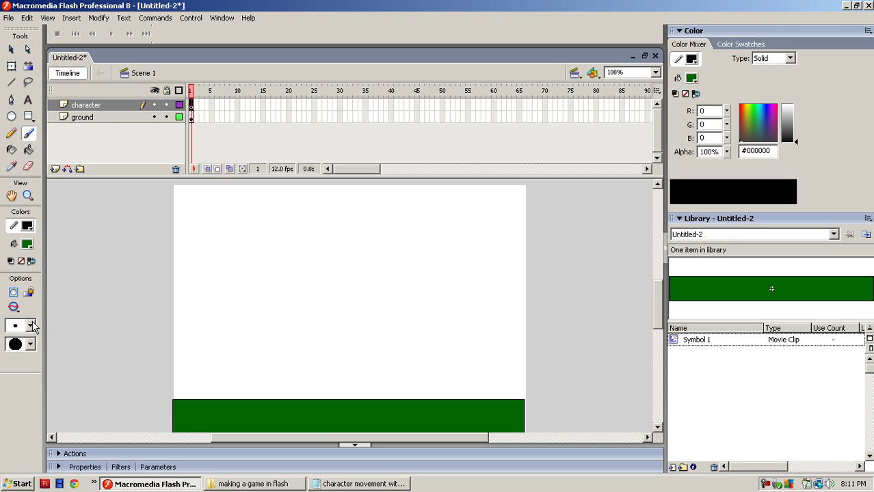
pyautogui.click(30, 326)
pyautogui.click(16, 173)
pyautogui.click(30, 325)
pyautogui.click(17, 196)
pyautogui.moveTo(211, 290); pyautogui.dragTo(200, 282)
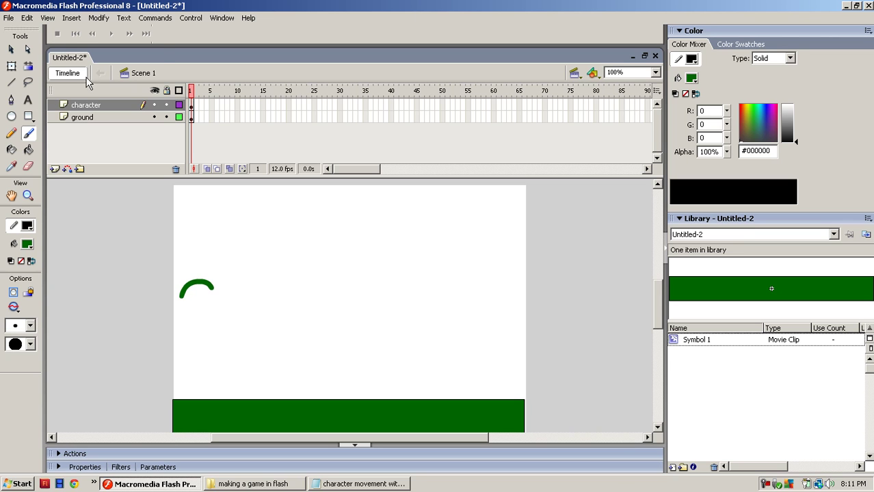
pyautogui.click(27, 18)
pyautogui.click(29, 30)
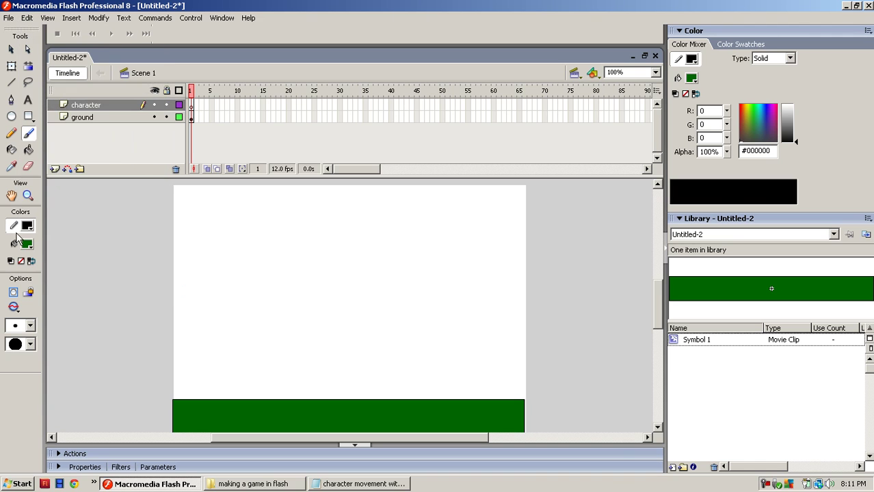
# Paint the stick figure's head, body and arms in black, then select the whole figure.
pyautogui.click(27, 244)
pyautogui.click(30, 275)
pyautogui.moveTo(204, 289)
pyautogui.mouseDown()
pyautogui.moveTo(183, 285)
pyautogui.moveTo(177, 294)
pyautogui.moveTo(199, 288)
pyautogui.mouseUp()
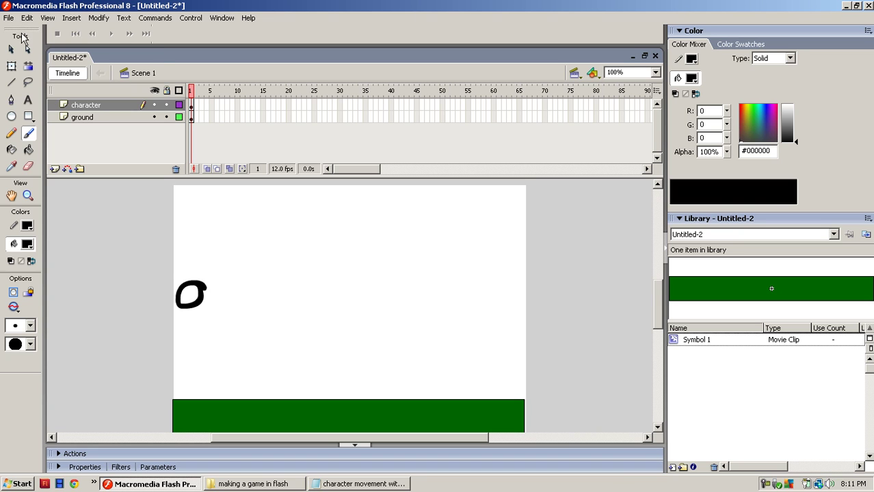
pyautogui.click(26, 17)
pyautogui.click(33, 26)
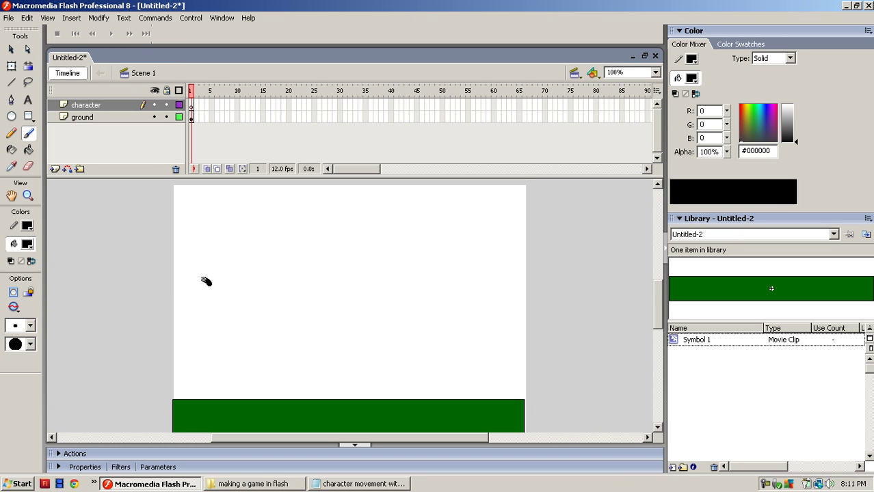
pyautogui.moveTo(198, 279)
pyautogui.mouseDown()
pyautogui.moveTo(178, 292)
pyautogui.moveTo(182, 312)
pyautogui.moveTo(211, 306)
pyautogui.moveTo(199, 278)
pyautogui.mouseUp()
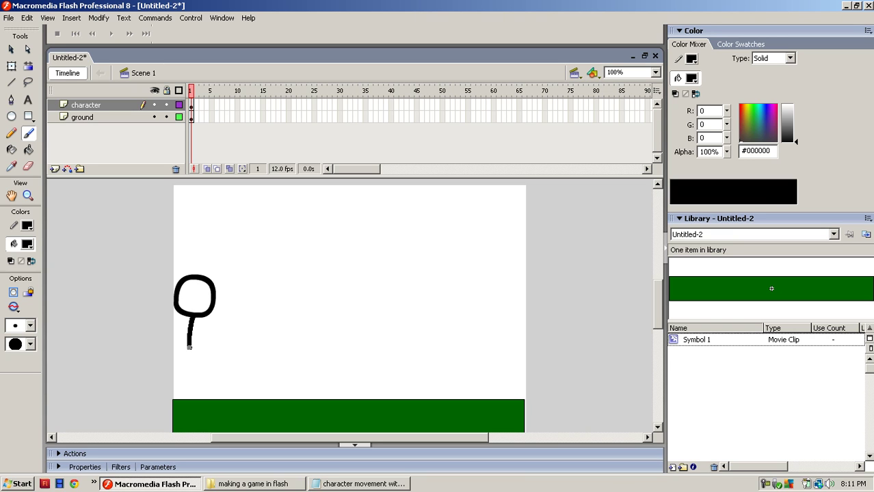
pyautogui.moveTo(189, 352)
pyautogui.mouseDown()
pyautogui.moveTo(180, 380)
pyautogui.moveTo(197, 381)
pyautogui.mouseUp()
pyautogui.moveTo(179, 334); pyautogui.dragTo(206, 334)
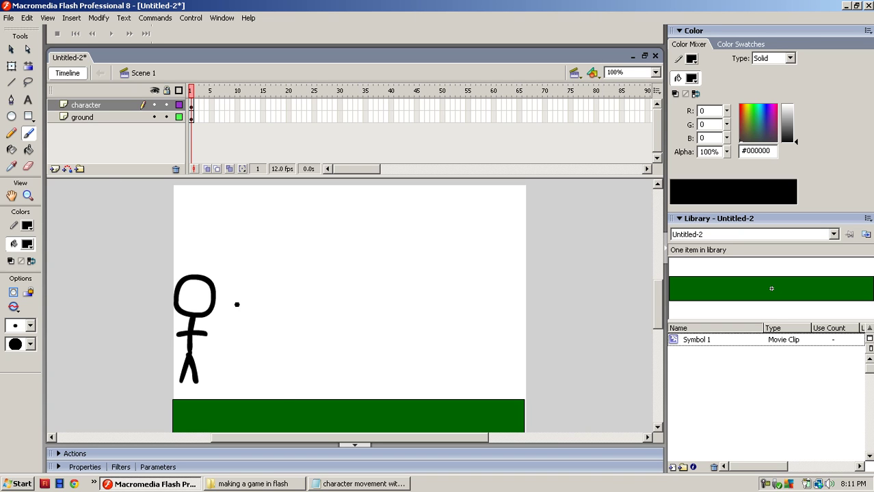
pyautogui.click(11, 50)
pyautogui.moveTo(115, 234); pyautogui.dragTo(234, 391)
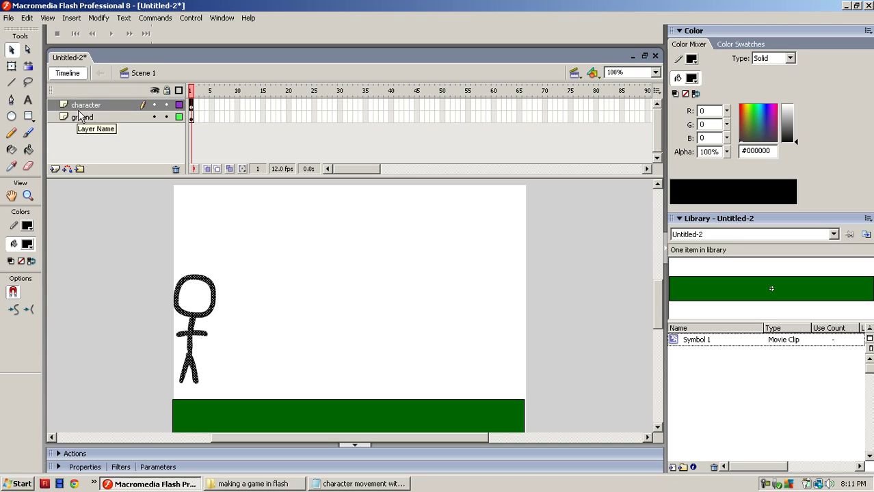
# Convert the stick figure into movie clip Symbol 2.
pyautogui.rightClick(196, 321)
pyautogui.click(243, 342)
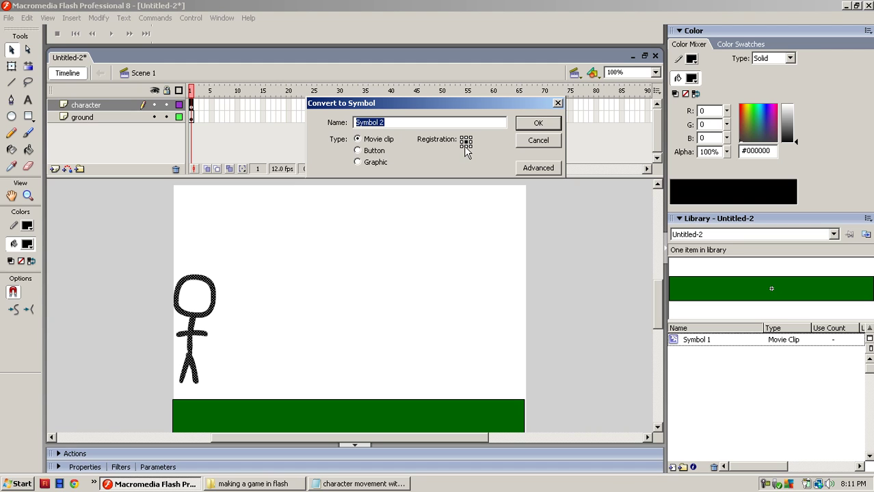
pyautogui.click(533, 124)
# Paste the prepared onClipEvent movement and gravity code into the figure clip's Actions.
pyautogui.rightClick(200, 312)
pyautogui.rightClick(194, 323)
pyautogui.click(255, 253)
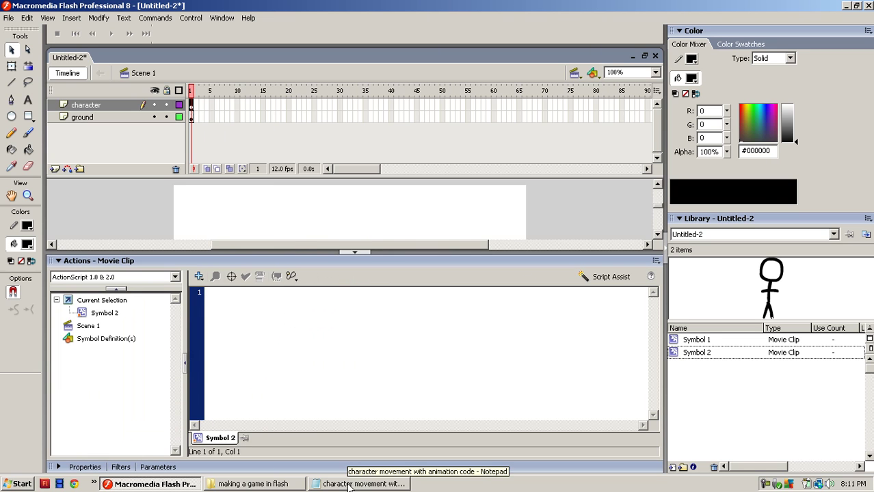
pyautogui.hotkey('alt', 'Tab')
pyautogui.click(153, 484)
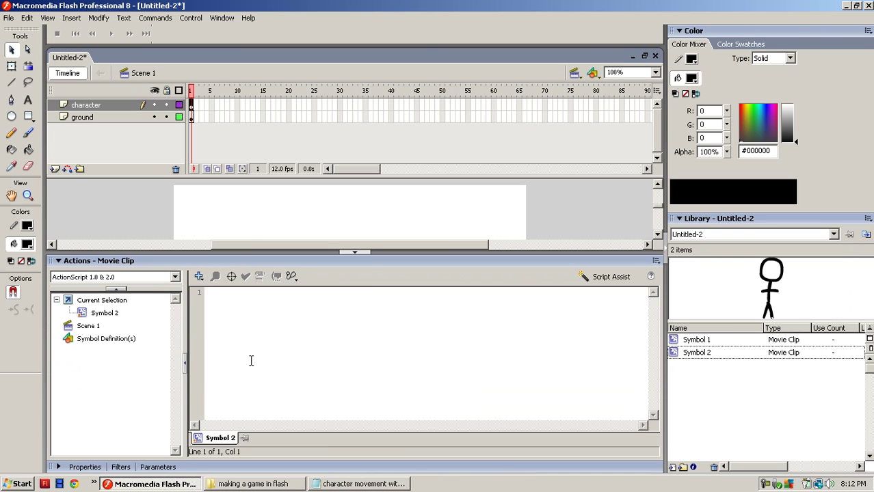
pyautogui.rightClick(251, 361)
pyautogui.click(303, 274)
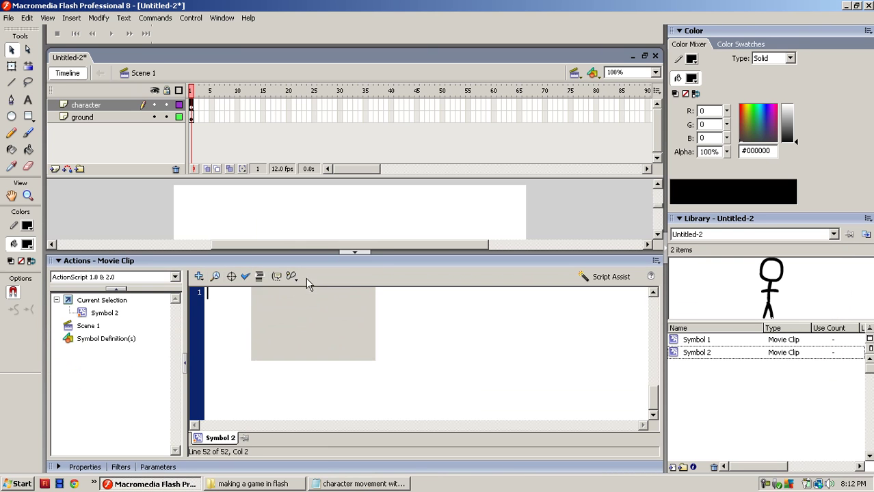
pyautogui.scroll(8, 403, 374)
pyautogui.scroll(6, 405, 381)
pyautogui.click(277, 301)
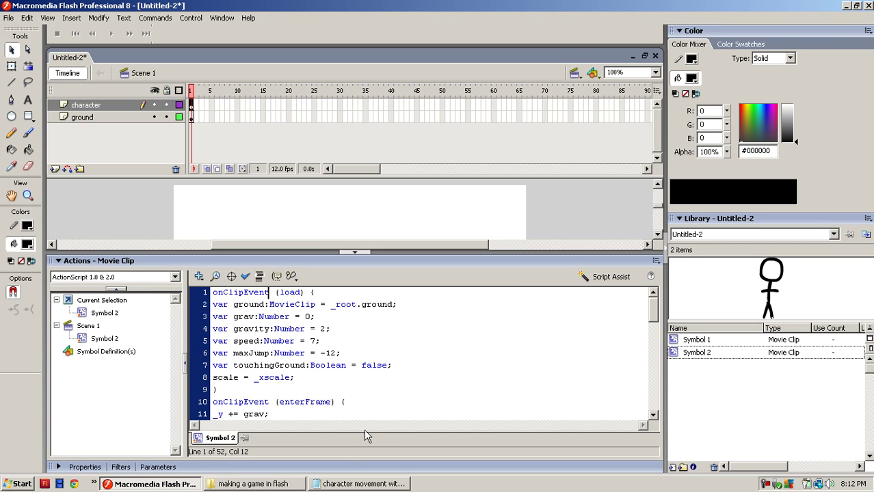
# Set the document frame rate to 25 fps in the Properties panel.
pyautogui.click(354, 252)
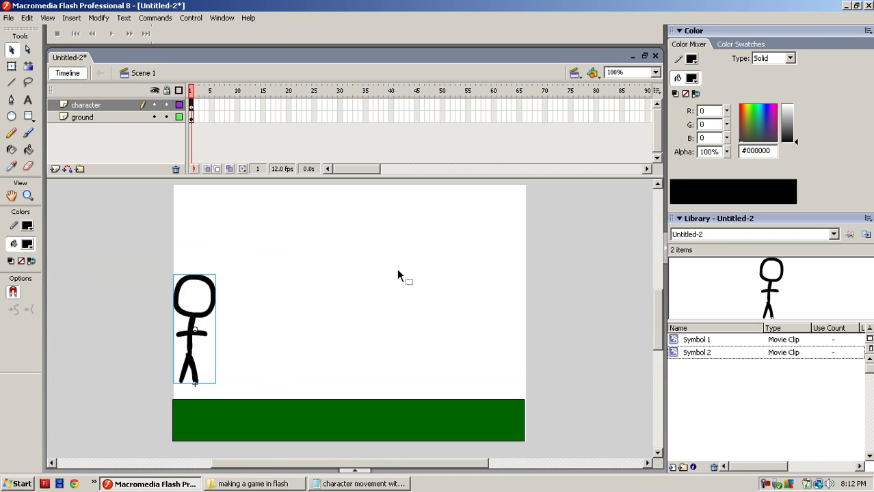
pyautogui.click(332, 337)
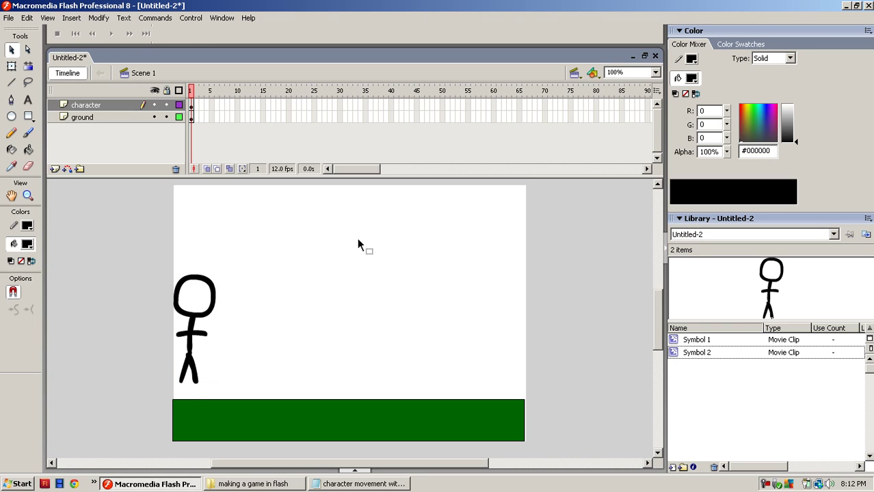
pyautogui.rightClick(371, 253)
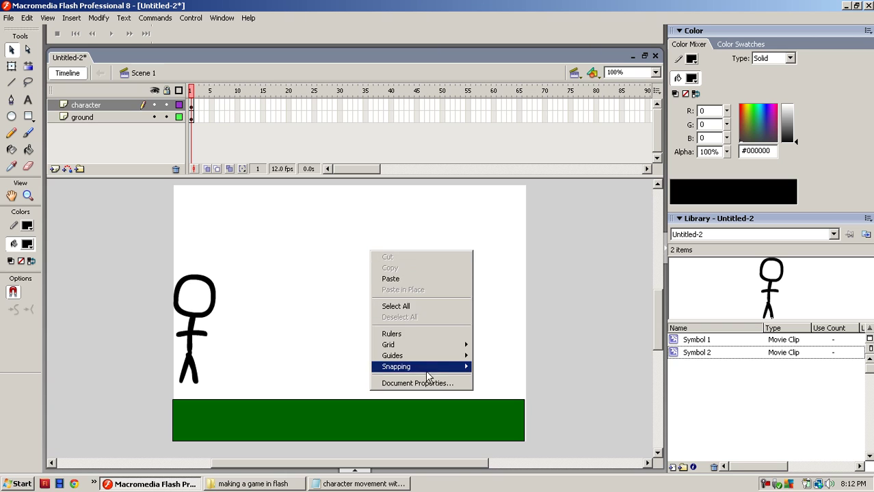
pyautogui.click(493, 350)
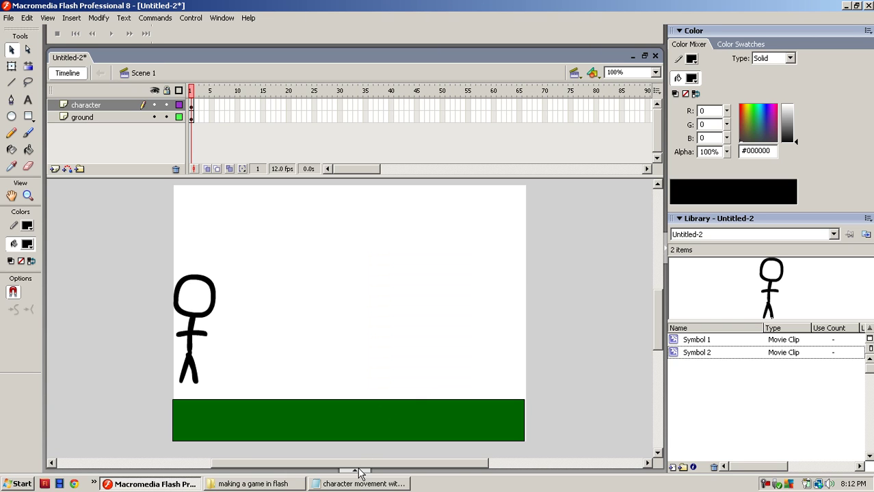
pyautogui.click(356, 472)
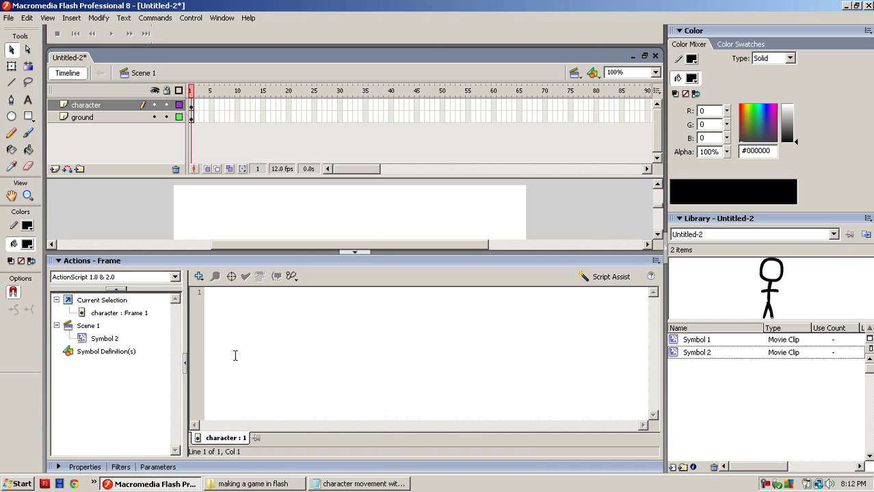
pyautogui.click(58, 467)
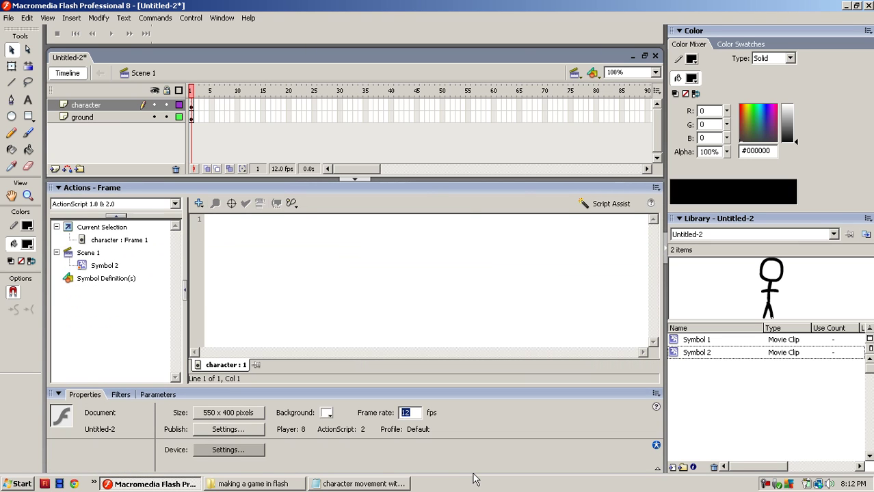
pyautogui.write('25')
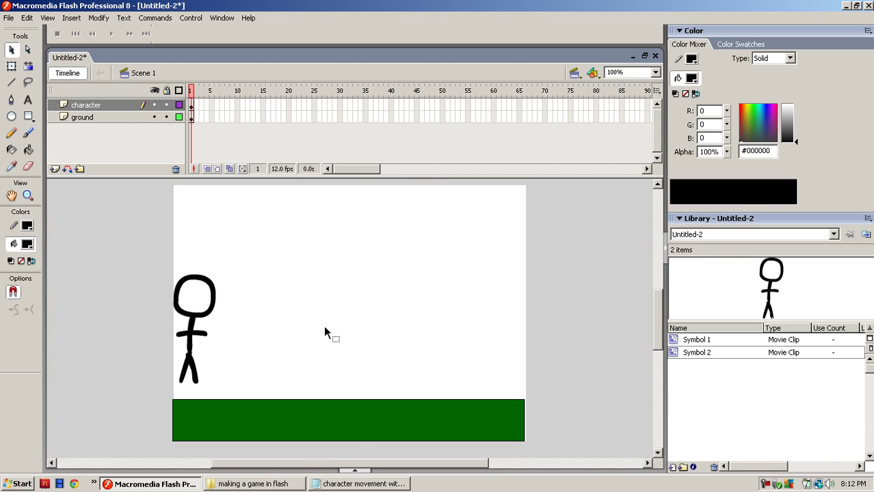
# Test Movie and walk the stick figure left and right with arrow keys, jumping with Up.
pyautogui.click(191, 18)
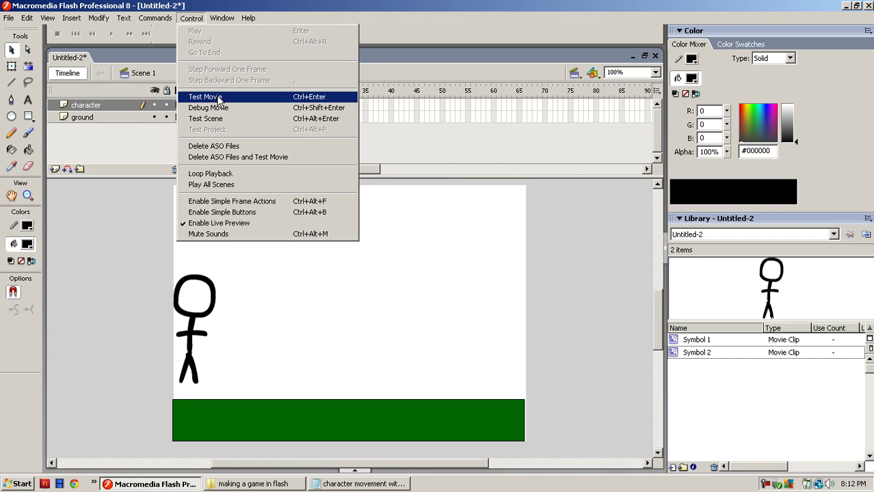
pyautogui.click(205, 93)
pyautogui.press('Right')
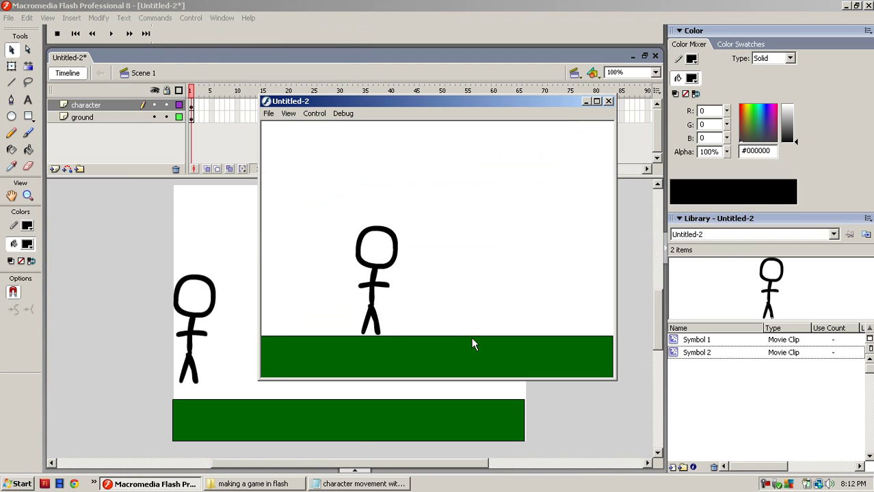
pyautogui.press('Up')
pyautogui.press('Left')
pyautogui.press('Up')
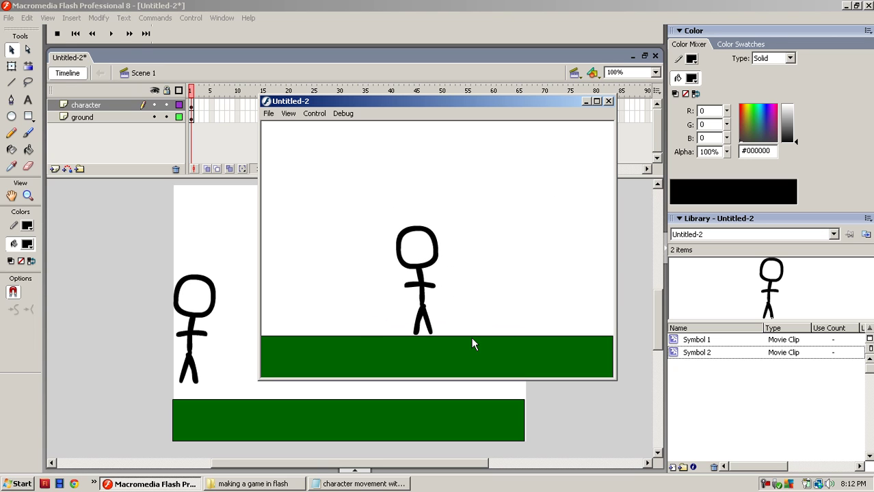
pyautogui.press('Right')
pyautogui.press('Left')
pyautogui.press('Left')
pyautogui.press('Up')
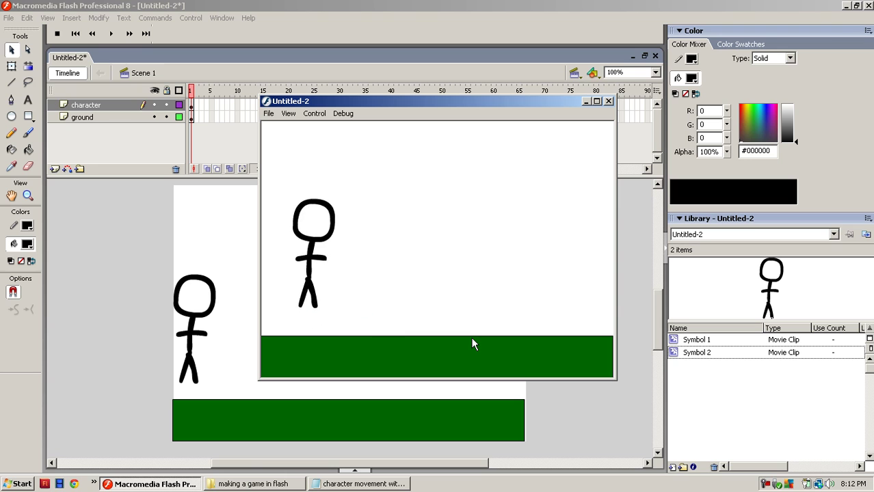
pyautogui.press('Right')
pyautogui.press('Left')
pyautogui.press('Right')
pyautogui.press('Left')
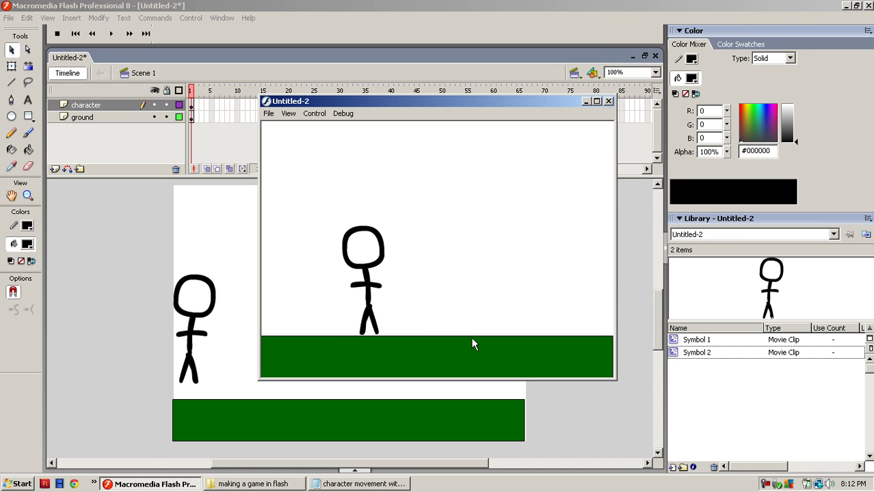
# Close the test window, edit Symbol 2 and insert keyframes at frames 2, 3 and 4.
pyautogui.click(608, 102)
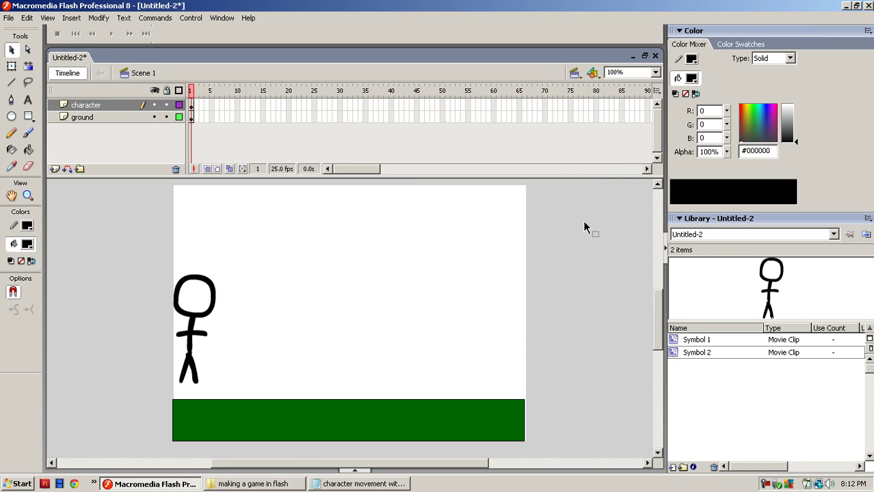
pyautogui.doubleClick(185, 290)
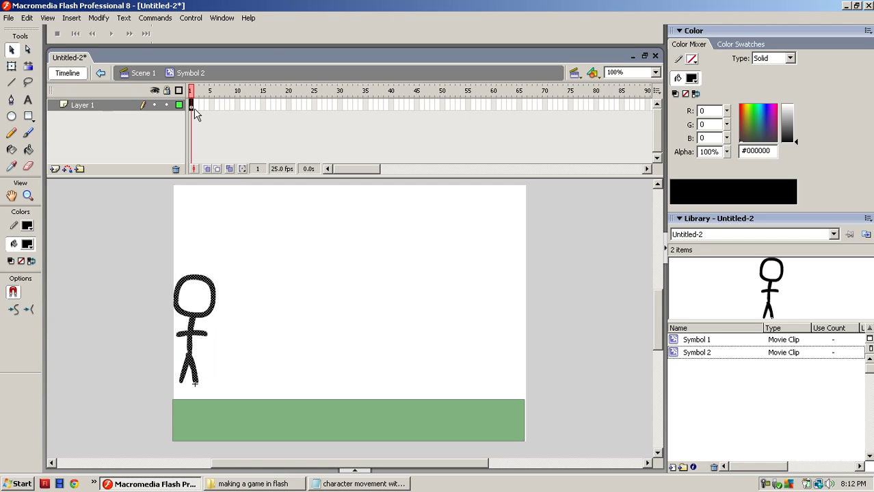
pyautogui.rightClick(196, 107)
pyautogui.click(221, 160)
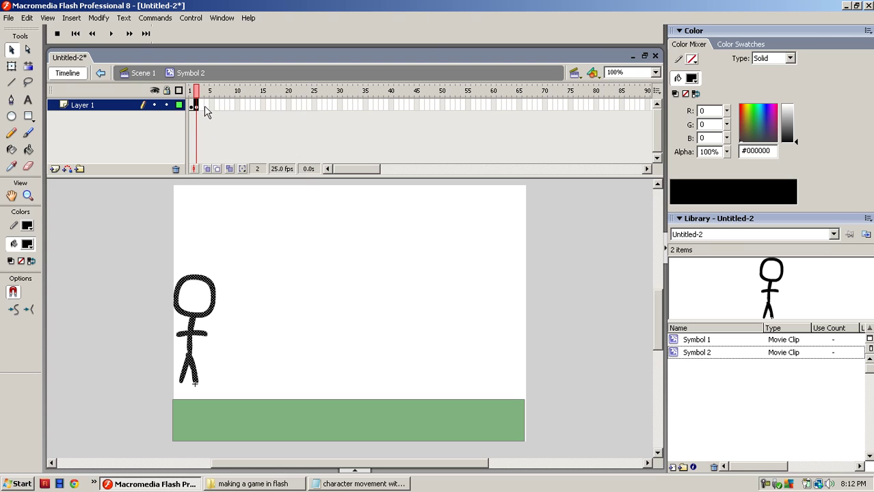
pyautogui.rightClick(201, 108)
pyautogui.click(220, 160)
pyautogui.rightClick(206, 107)
pyautogui.click(229, 160)
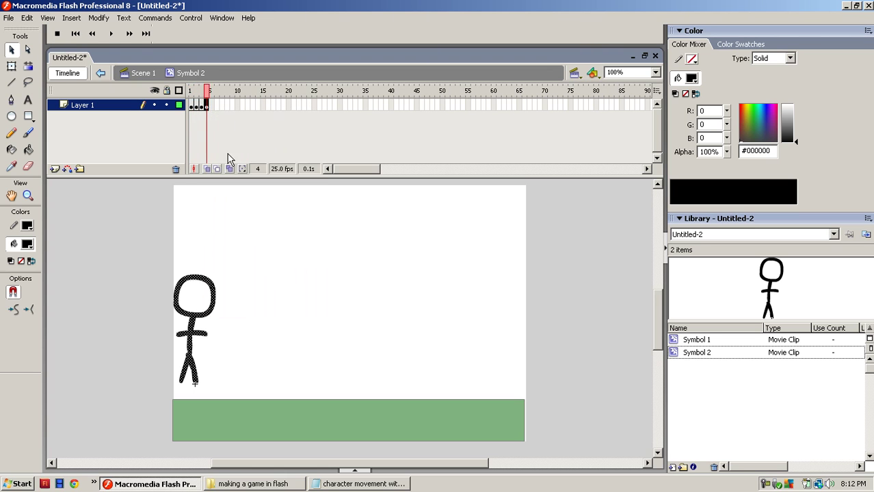
# Check the figure on frame 1 of the symbol timeline, then move to frame 2.
pyautogui.click(192, 108)
pyautogui.click(255, 304)
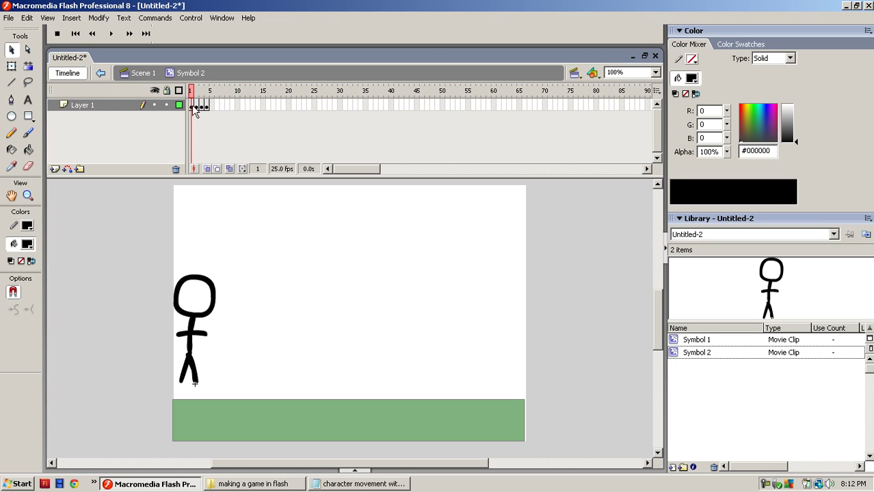
pyautogui.click(193, 105)
pyautogui.click(248, 304)
pyautogui.click(192, 105)
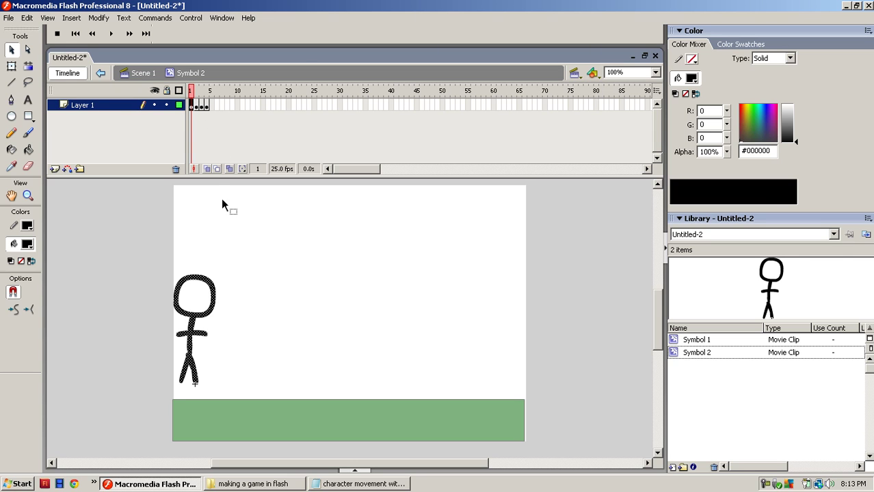
pyautogui.click(196, 106)
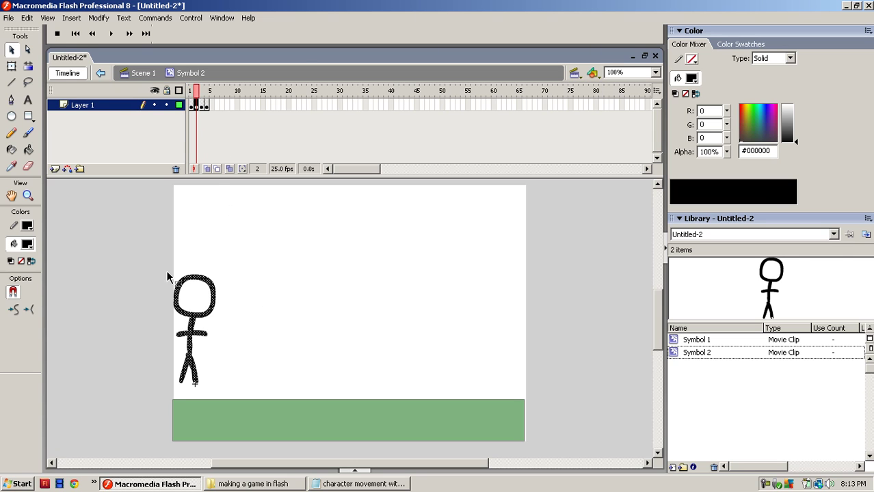
# Convert the frame 2 figure into a movie clip named 'walking'.
pyautogui.moveTo(162, 253); pyautogui.dragTo(252, 394)
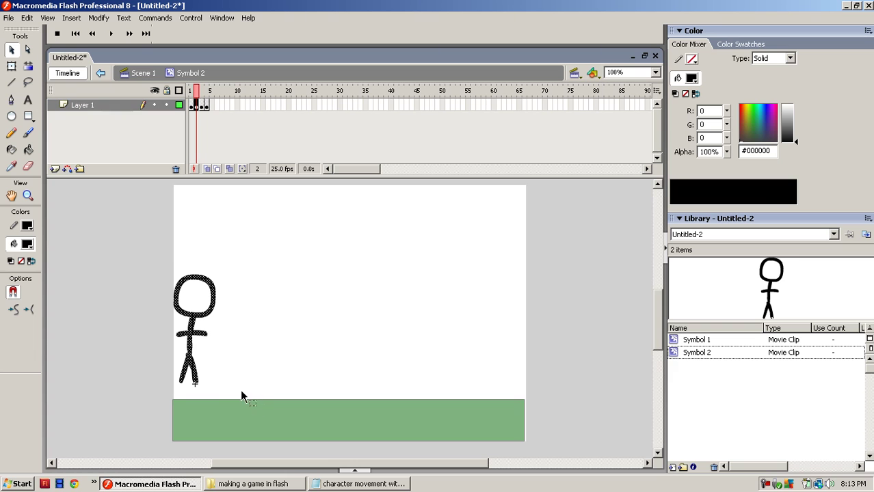
pyautogui.rightClick(199, 328)
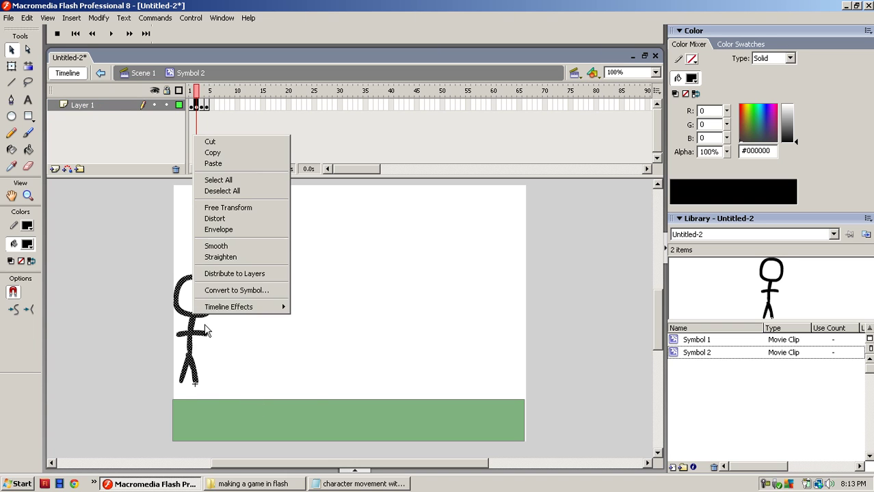
pyautogui.click(272, 299)
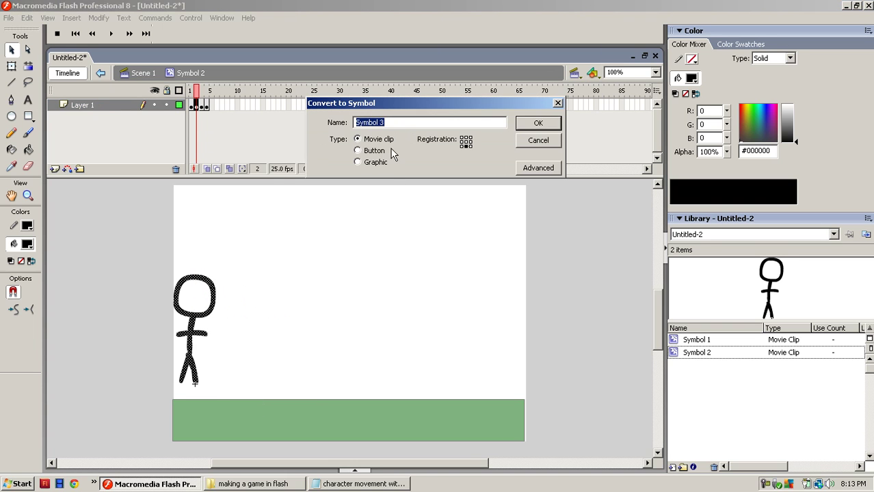
pyautogui.write('walking')
pyautogui.press('Return')
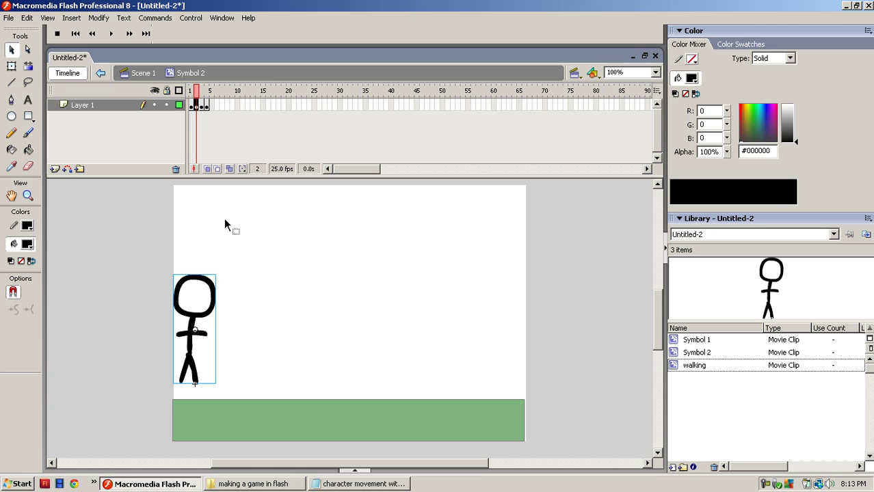
# Convert the frame 3 figure into a movie clip named 'jump'.
pyautogui.click(200, 105)
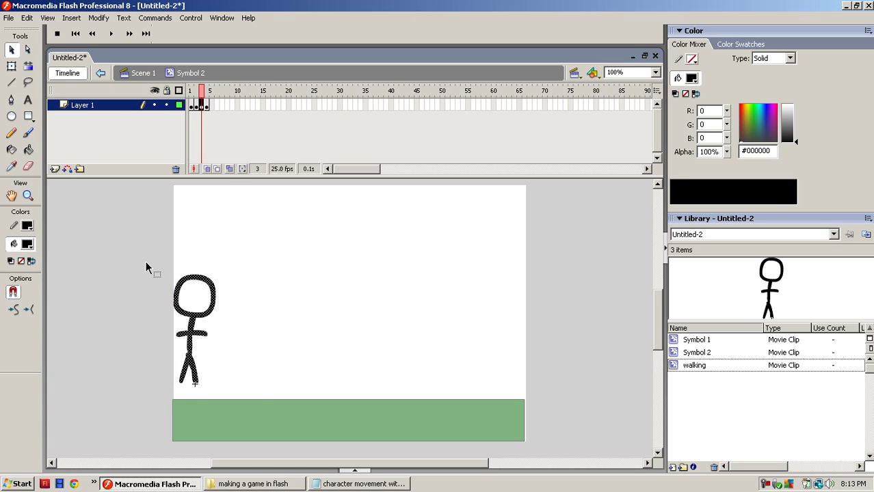
pyautogui.moveTo(146, 260); pyautogui.dragTo(260, 411)
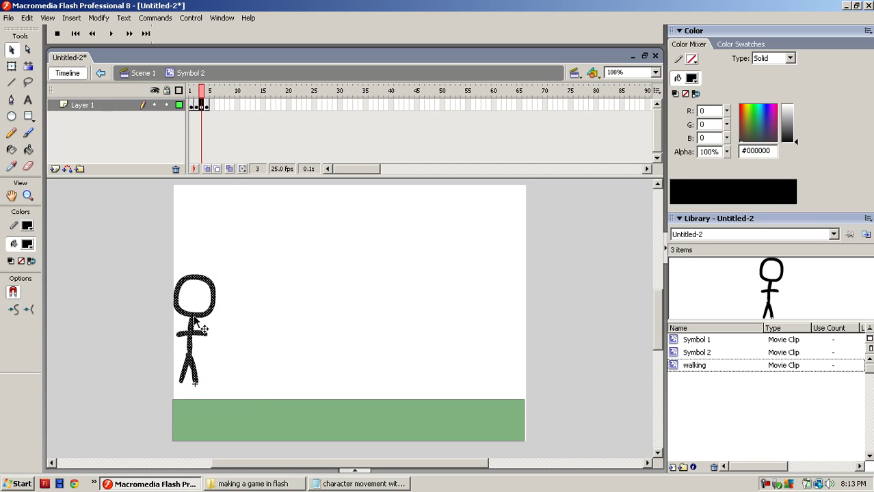
pyautogui.rightClick(195, 321)
pyautogui.click(222, 295)
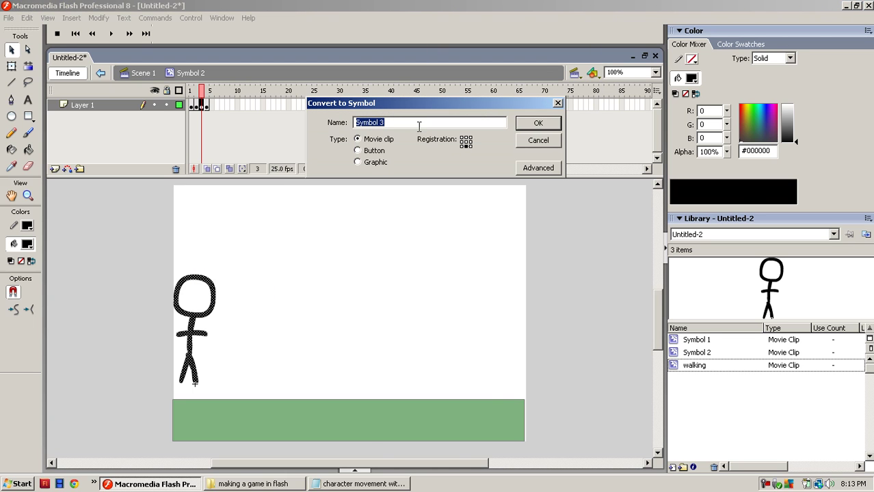
pyautogui.write('jump')
pyautogui.click(547, 124)
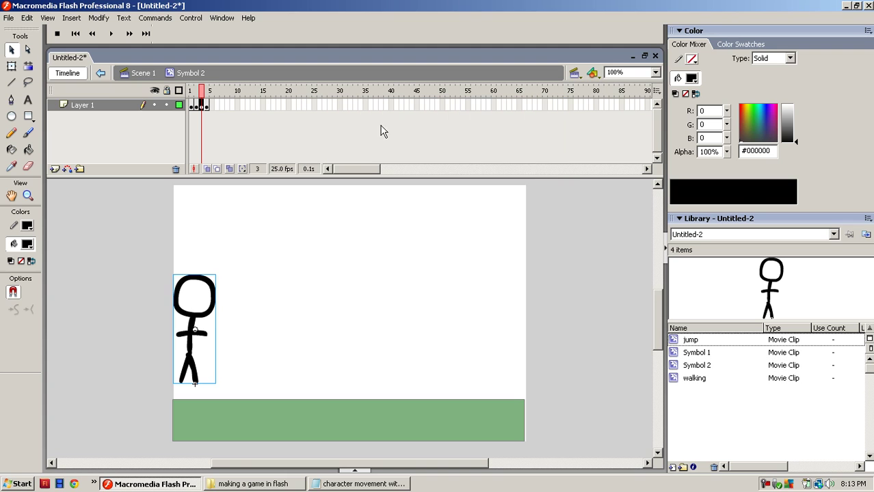
# Review the figure on frames 4, 1, 2 and 3, ending on frame 2.
pyautogui.click(206, 105)
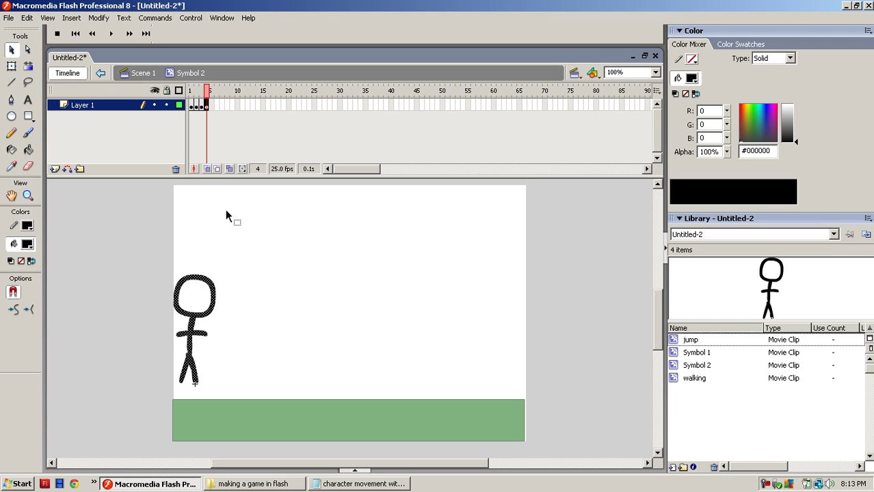
pyautogui.click(259, 309)
pyautogui.moveTo(144, 237); pyautogui.dragTo(247, 385)
pyautogui.click(288, 346)
pyautogui.click(207, 106)
pyautogui.click(170, 268)
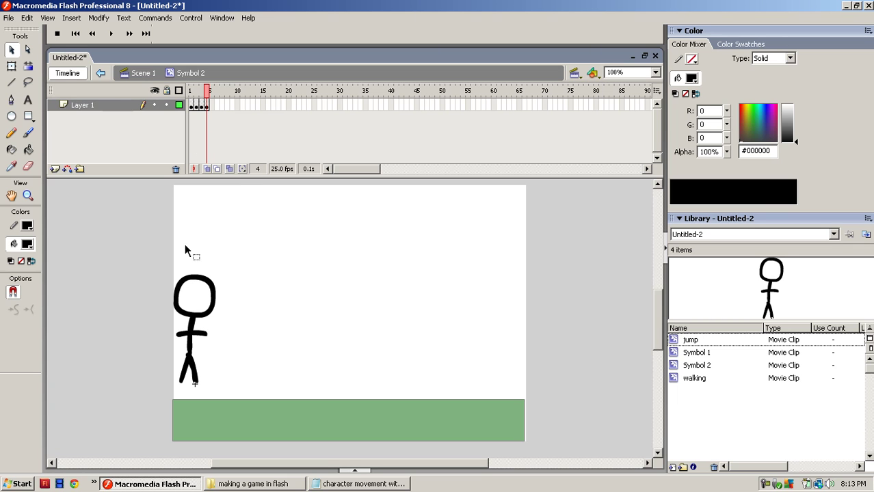
pyautogui.click(191, 106)
pyautogui.click(197, 106)
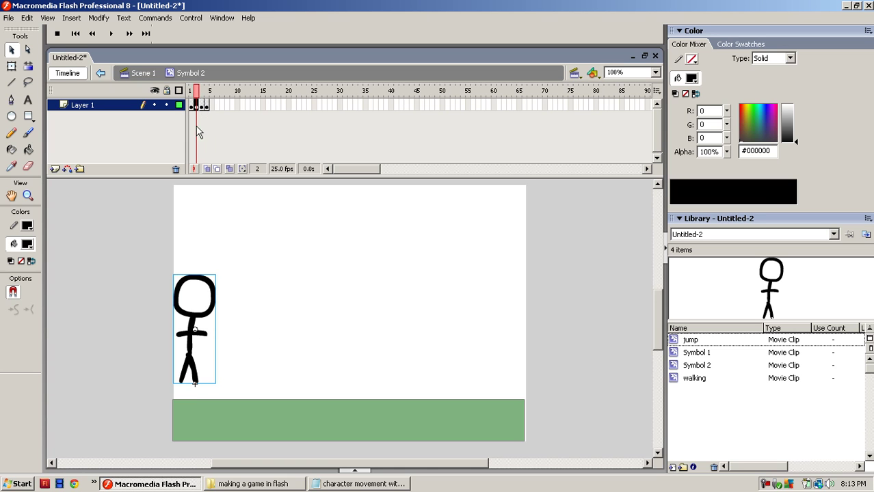
pyautogui.click(201, 106)
pyautogui.click(196, 106)
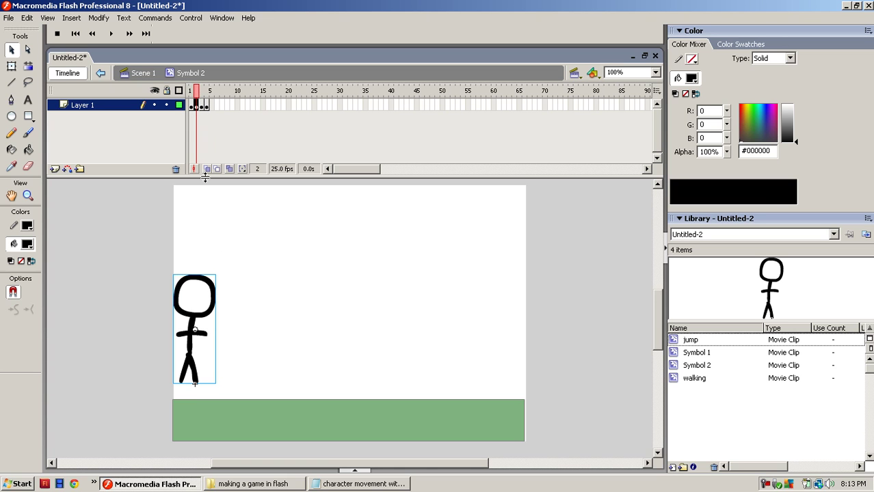
# Open the walking clip, add a keyframe at frame 2, and turn on Onion Skin.
pyautogui.doubleClick(207, 324)
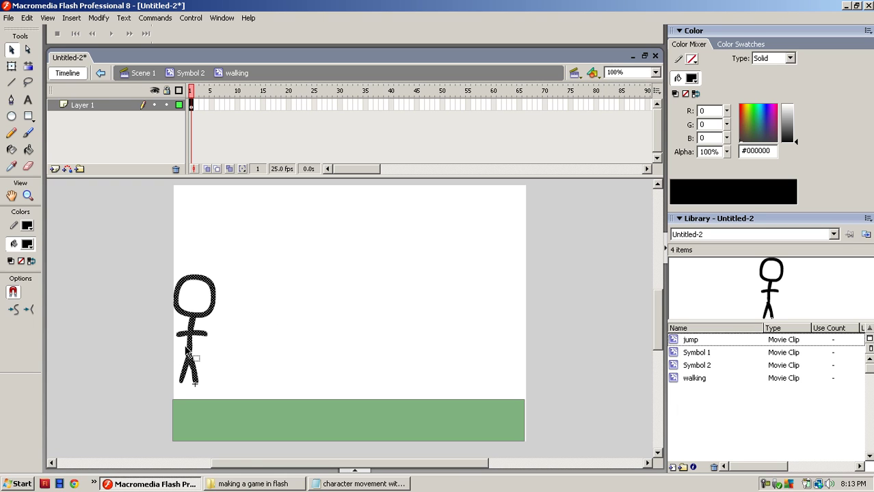
pyautogui.click(196, 106)
pyautogui.rightClick(195, 107)
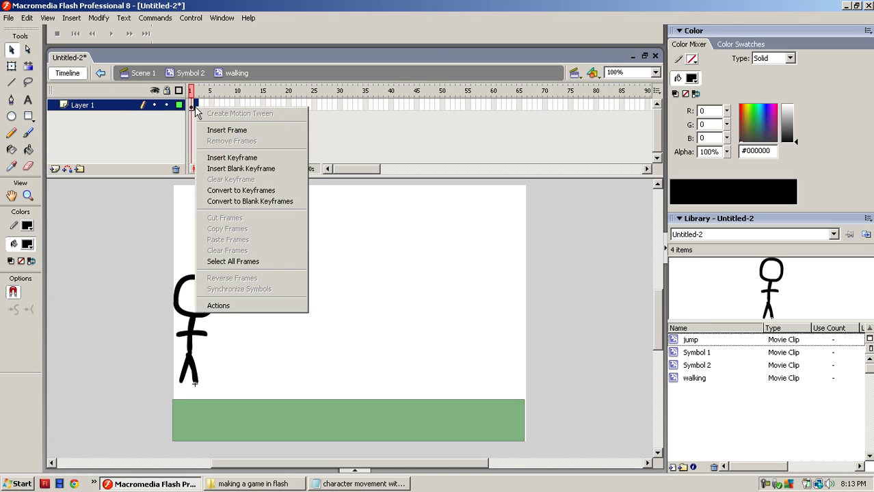
pyautogui.click(213, 157)
pyautogui.click(205, 169)
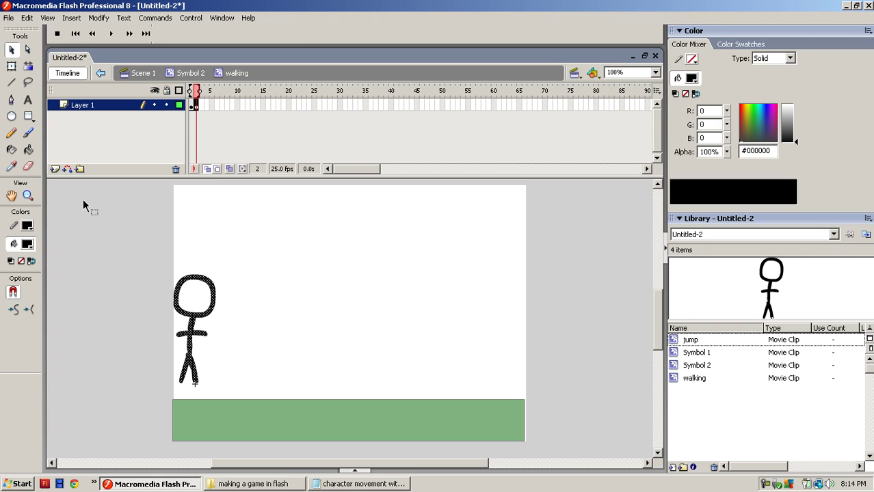
# Replace frame 2's copied figure with a brush-drawn head, body and leg traced over the onion skin.
pyautogui.press('Delete')
pyautogui.click(28, 133)
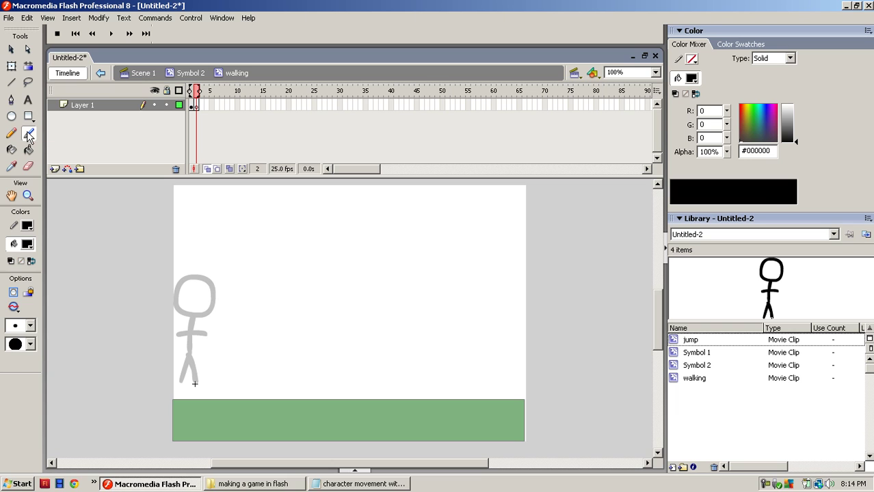
pyautogui.moveTo(212, 282)
pyautogui.mouseDown()
pyautogui.moveTo(183, 281)
pyautogui.moveTo(179, 304)
pyautogui.moveTo(190, 317)
pyautogui.moveTo(213, 280)
pyautogui.mouseUp()
pyautogui.moveTo(193, 318)
pyautogui.mouseDown()
pyautogui.moveTo(189, 354)
pyautogui.moveTo(202, 382)
pyautogui.mouseUp()
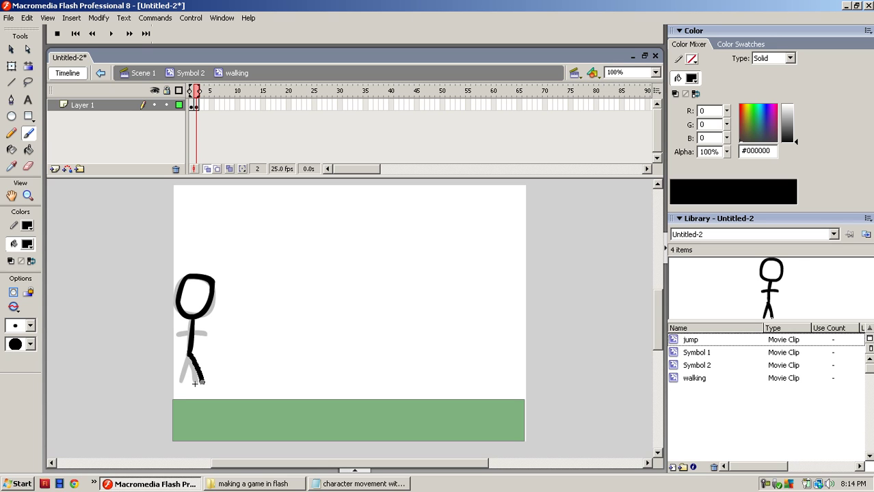
pyautogui.click(27, 18)
pyautogui.click(41, 31)
pyautogui.moveTo(188, 361); pyautogui.dragTo(186, 375)
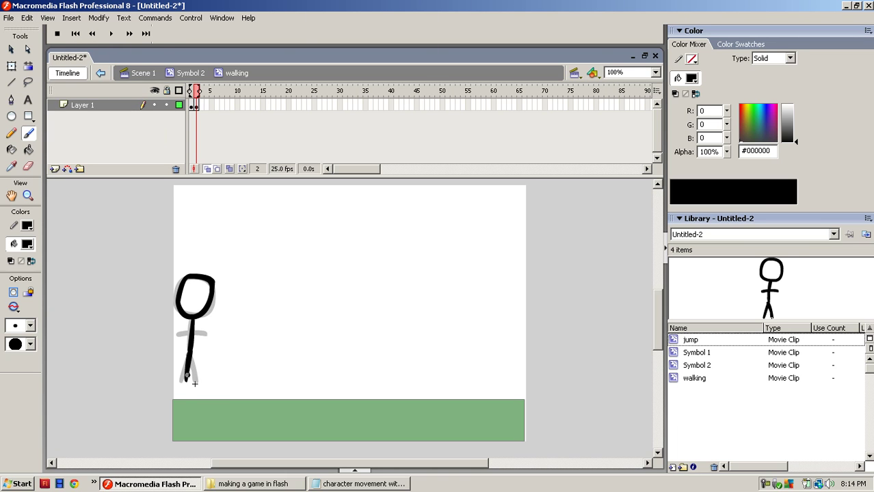
# Add a frame 3 keyframe with a redrawn figure, erase its right leg tip, and preview frames 1–3.
pyautogui.rightClick(198, 107)
pyautogui.click(219, 157)
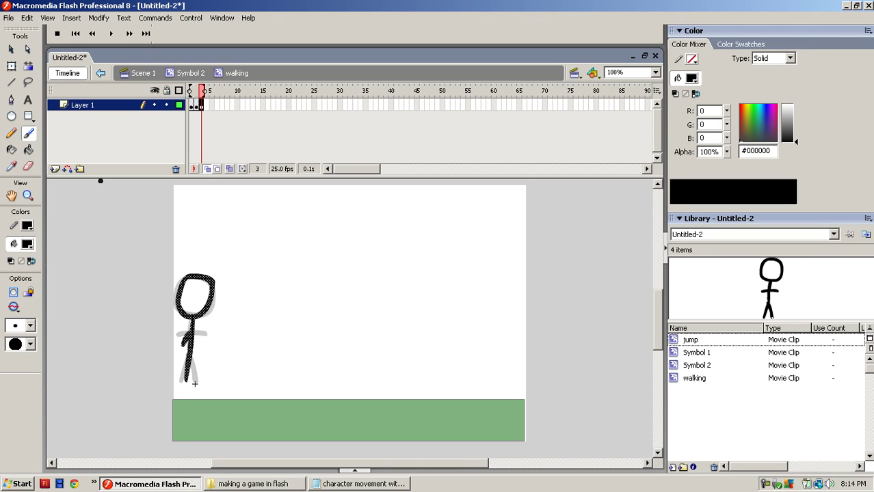
pyautogui.press('Delete')
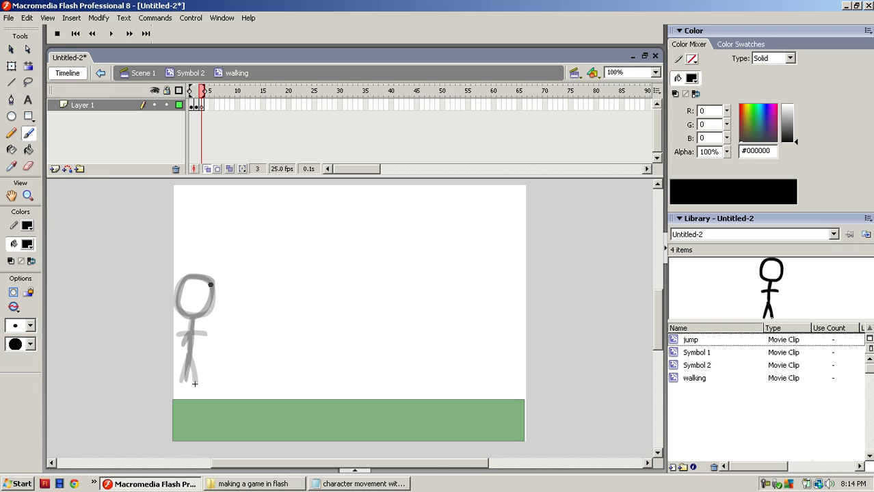
pyautogui.moveTo(210, 280)
pyautogui.mouseDown()
pyautogui.moveTo(184, 288)
pyautogui.moveTo(178, 312)
pyautogui.moveTo(202, 313)
pyautogui.moveTo(217, 301)
pyautogui.moveTo(202, 275)
pyautogui.mouseUp()
pyautogui.moveTo(193, 317)
pyautogui.mouseDown()
pyautogui.moveTo(177, 373)
pyautogui.moveTo(196, 374)
pyautogui.moveTo(209, 389)
pyautogui.mouseUp()
pyautogui.moveTo(194, 335)
pyautogui.mouseDown()
pyautogui.moveTo(180, 336)
pyautogui.moveTo(214, 338)
pyautogui.mouseUp()
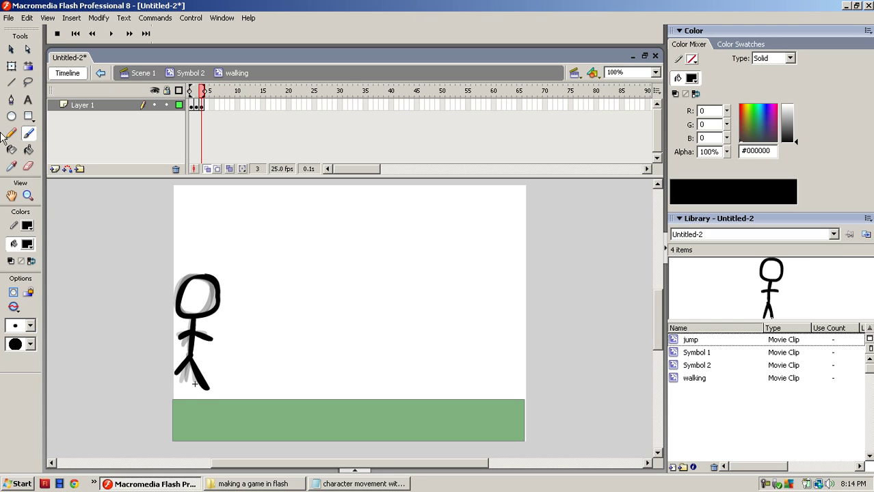
pyautogui.click(28, 166)
pyautogui.moveTo(213, 378)
pyautogui.mouseDown()
pyautogui.moveTo(192, 385)
pyautogui.moveTo(218, 385)
pyautogui.mouseUp()
pyautogui.click(190, 94)
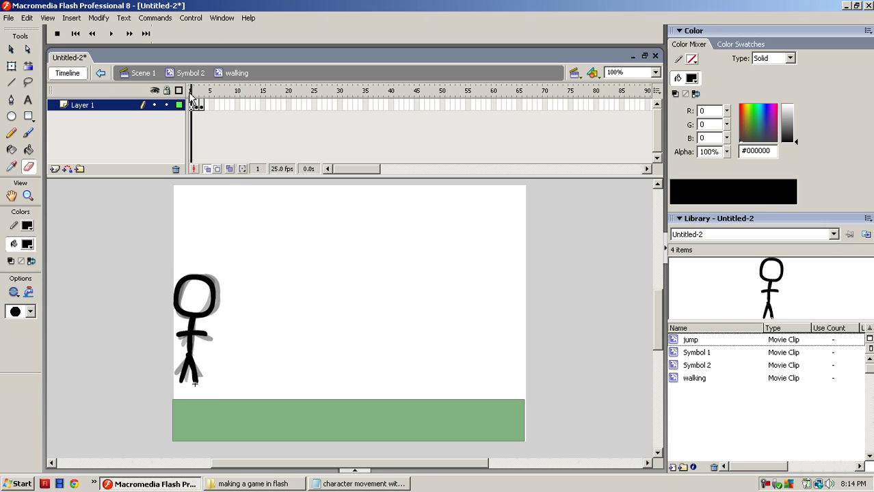
pyautogui.moveTo(192, 96); pyautogui.dragTo(202, 96)
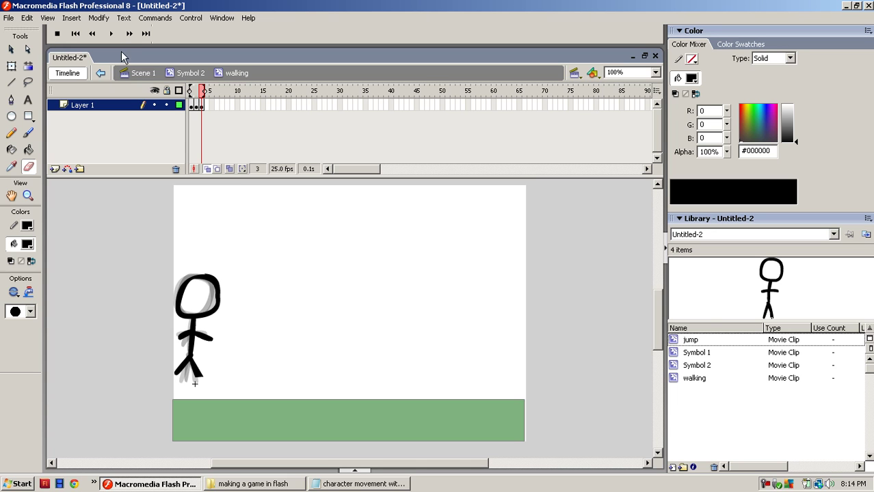
# Open the jump clip inside Symbol 2 and redraw its figure with bent legs and a round head.
pyautogui.click(190, 73)
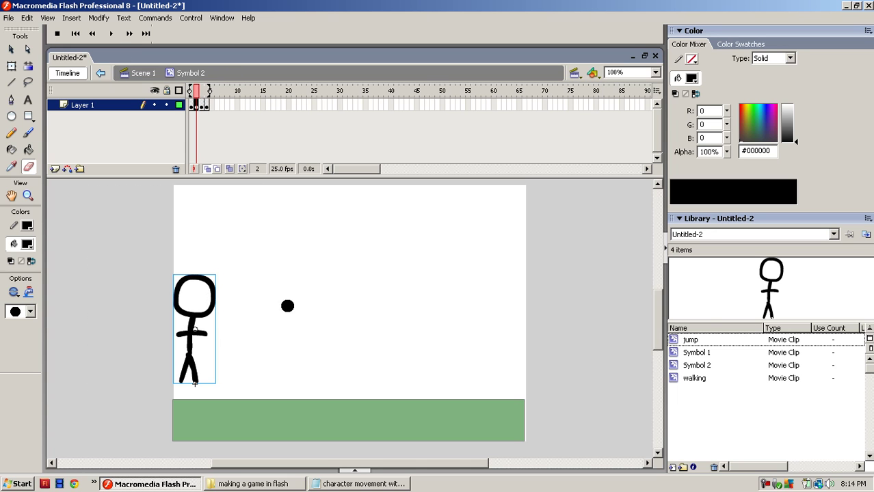
pyautogui.click(202, 106)
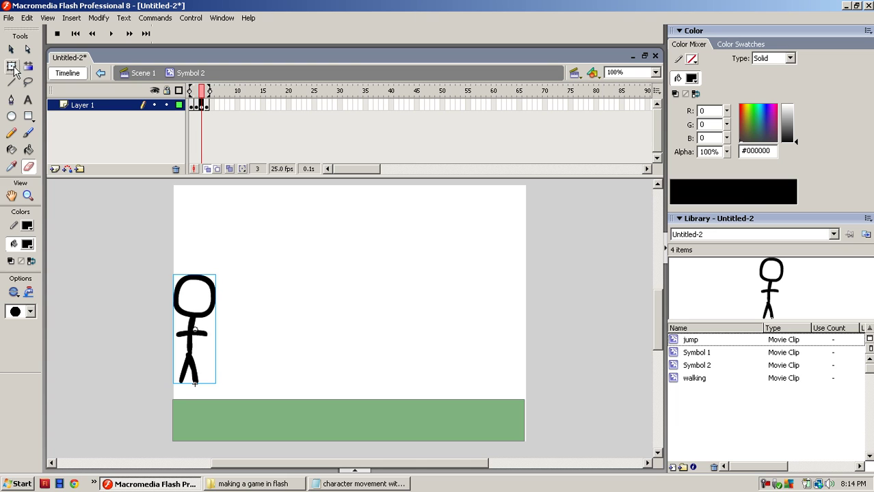
pyautogui.click(11, 49)
pyautogui.doubleClick(205, 294)
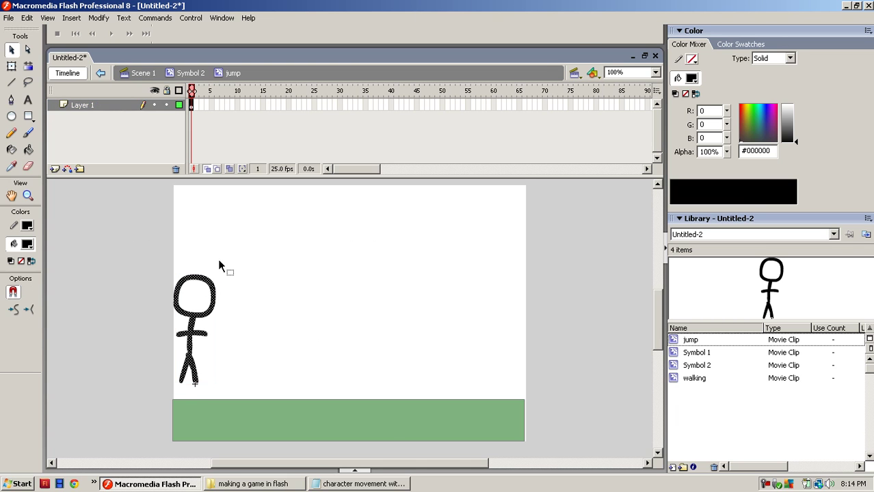
pyautogui.press('Delete')
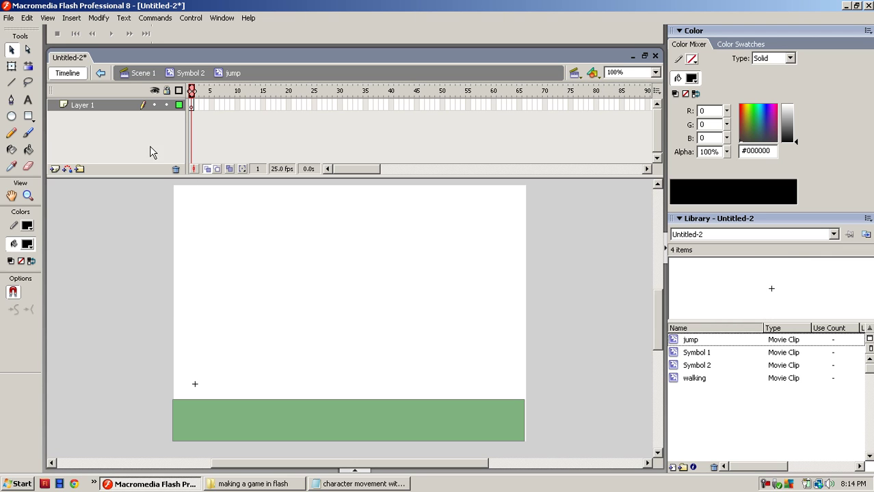
pyautogui.click(28, 132)
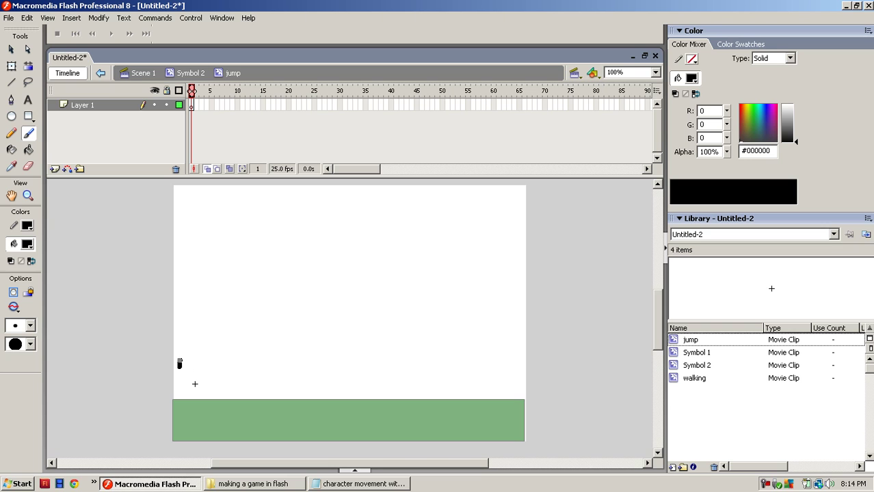
pyautogui.moveTo(196, 346)
pyautogui.mouseDown()
pyautogui.moveTo(213, 369)
pyautogui.moveTo(199, 312)
pyautogui.moveTo(181, 318)
pyautogui.moveTo(216, 315)
pyautogui.mouseUp()
pyautogui.moveTo(201, 274)
pyautogui.mouseDown()
pyautogui.moveTo(207, 308)
pyautogui.moveTo(223, 286)
pyautogui.moveTo(196, 272)
pyautogui.mouseUp()
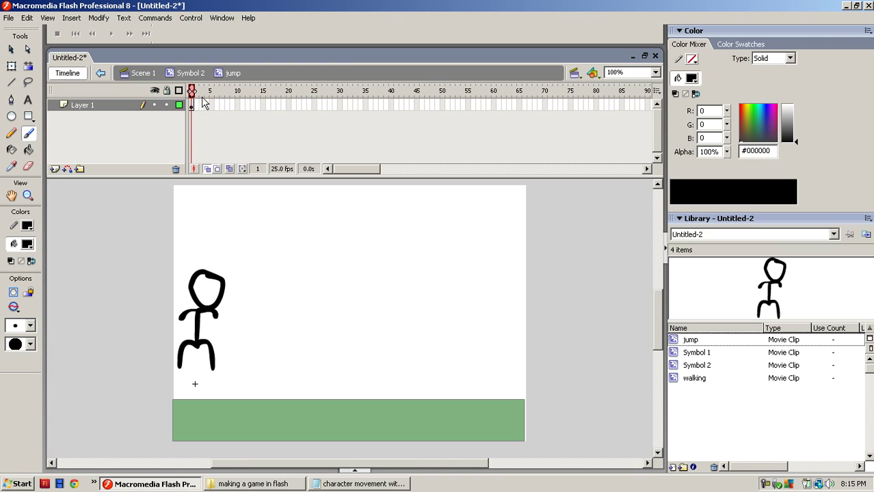
# Return to Symbol 2, turn off Onion Skin, and check the poses across frames 1–4.
pyautogui.click(192, 72)
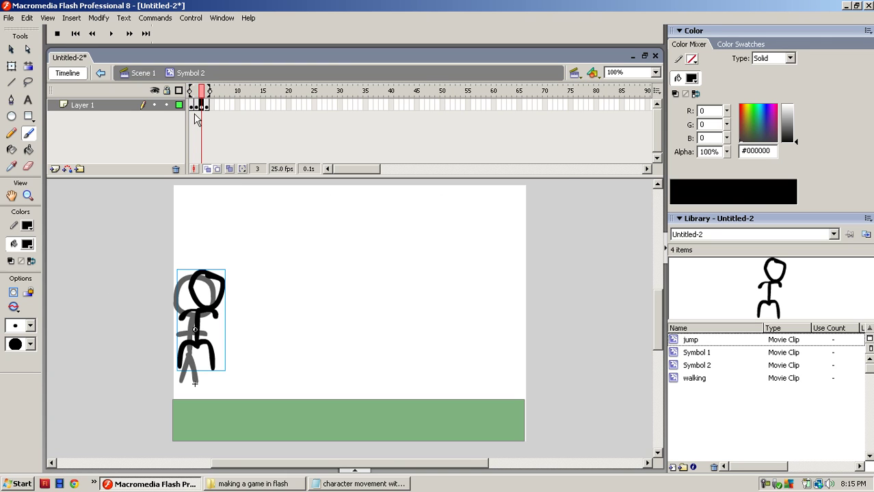
pyautogui.click(208, 169)
pyautogui.click(193, 107)
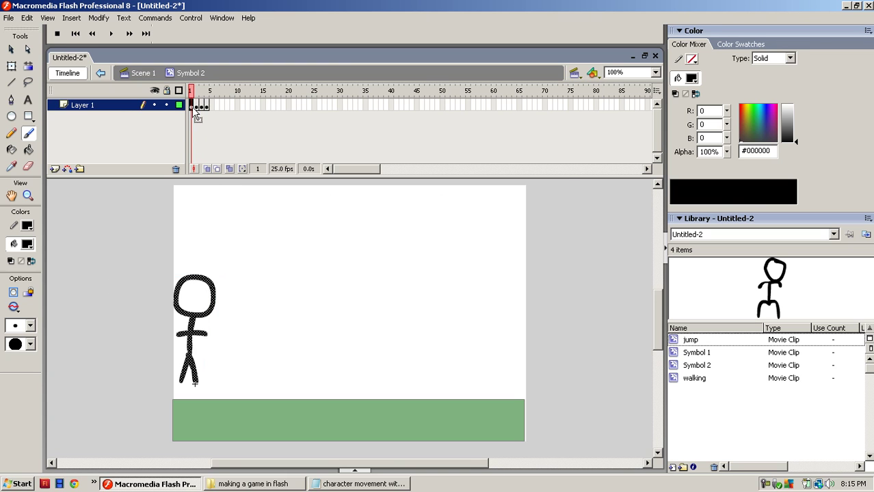
pyautogui.click(197, 108)
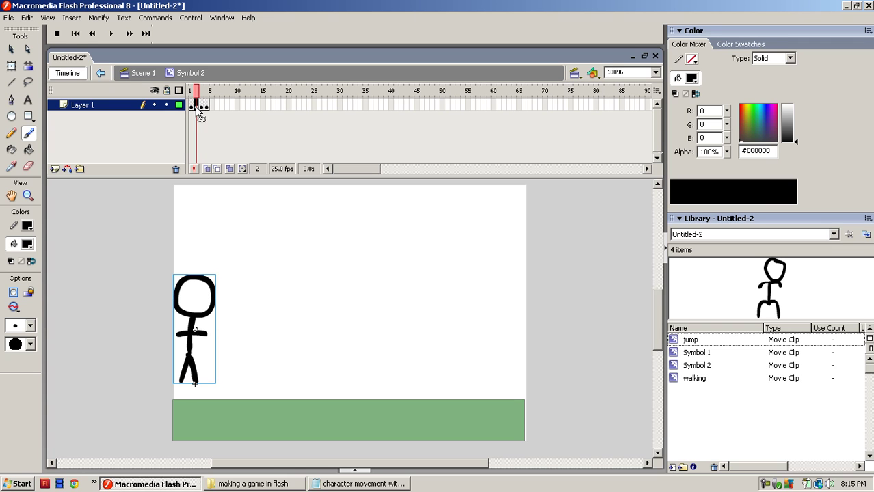
pyautogui.click(202, 109)
pyautogui.click(207, 107)
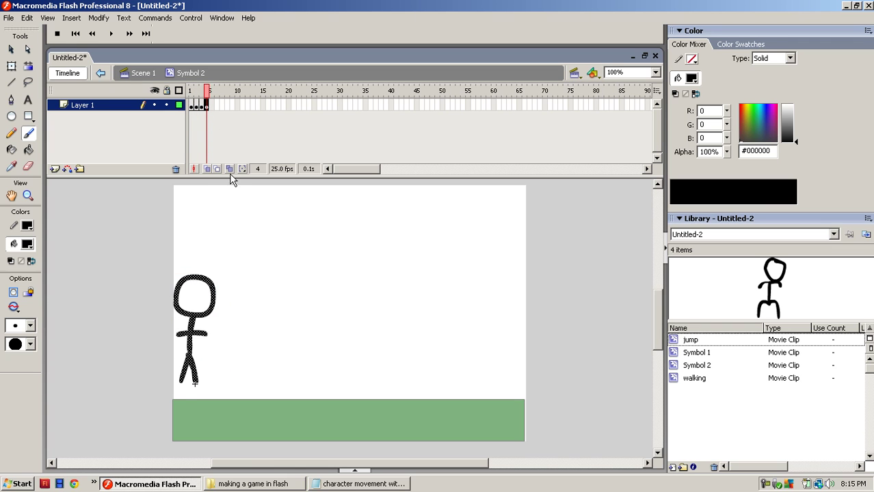
pyautogui.click(190, 18)
pyautogui.click(383, 154)
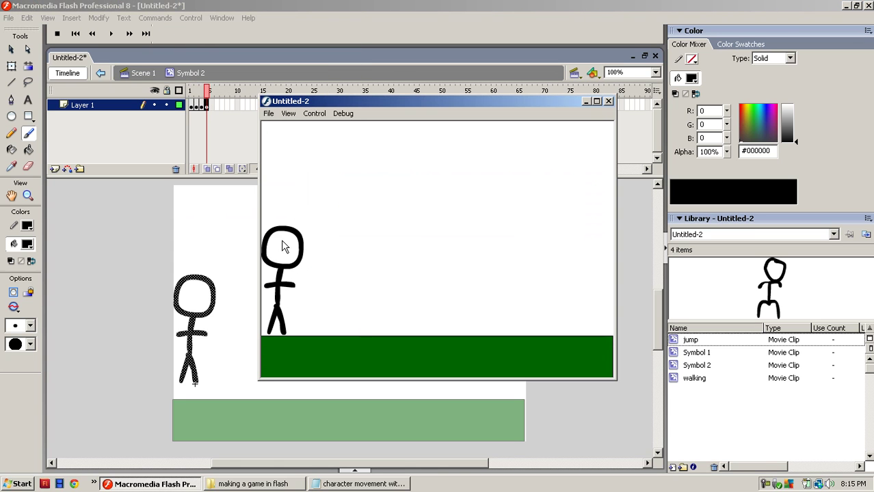
pyautogui.click(596, 102)
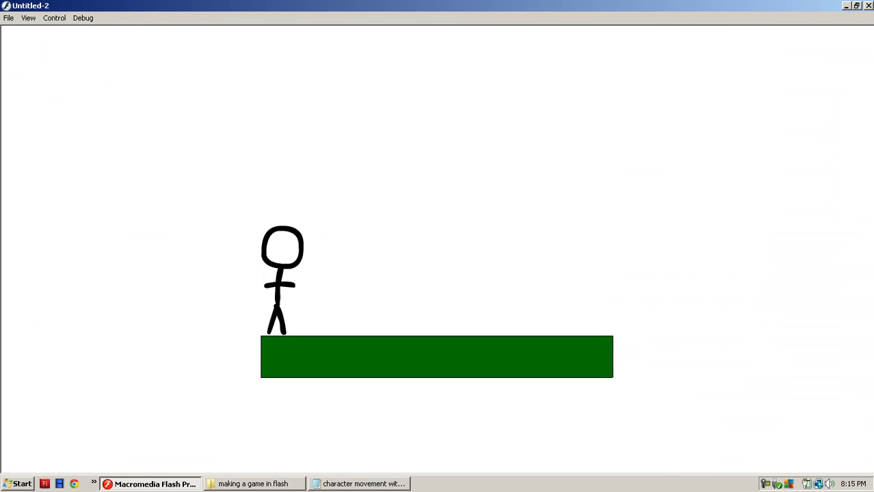
pyautogui.click(857, 5)
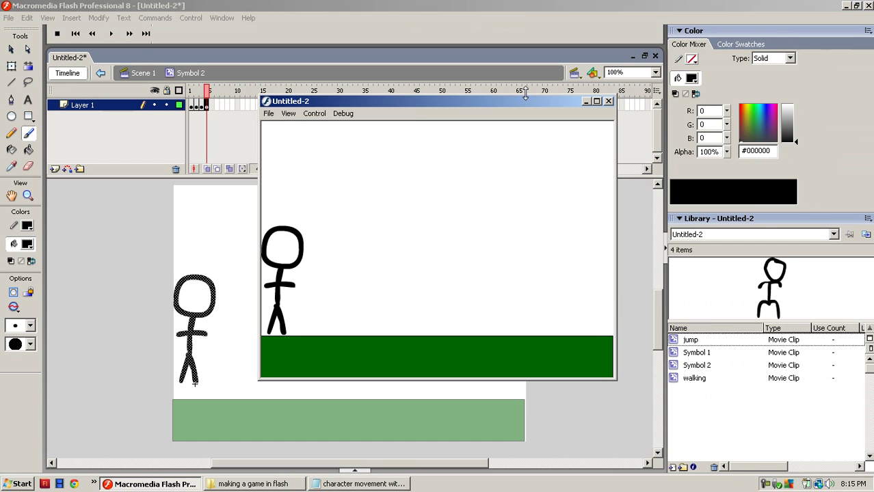
pyautogui.click(609, 101)
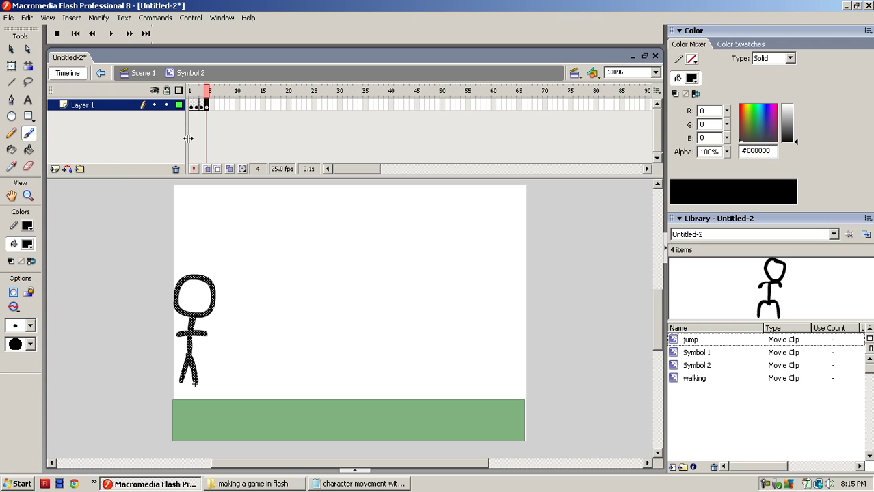
# Add a new layer and rename it 'actions'.
pyautogui.click(54, 168)
pyautogui.doubleClick(85, 106)
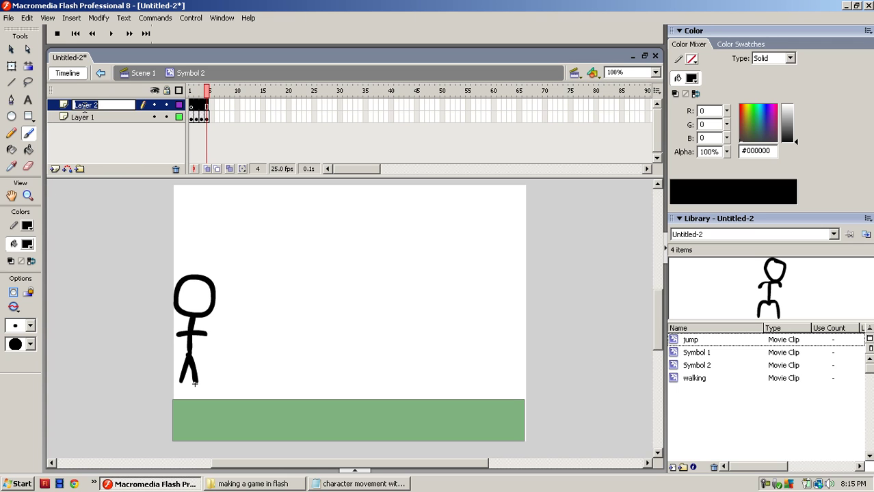
pyautogui.write('actions')
pyautogui.press('Return')
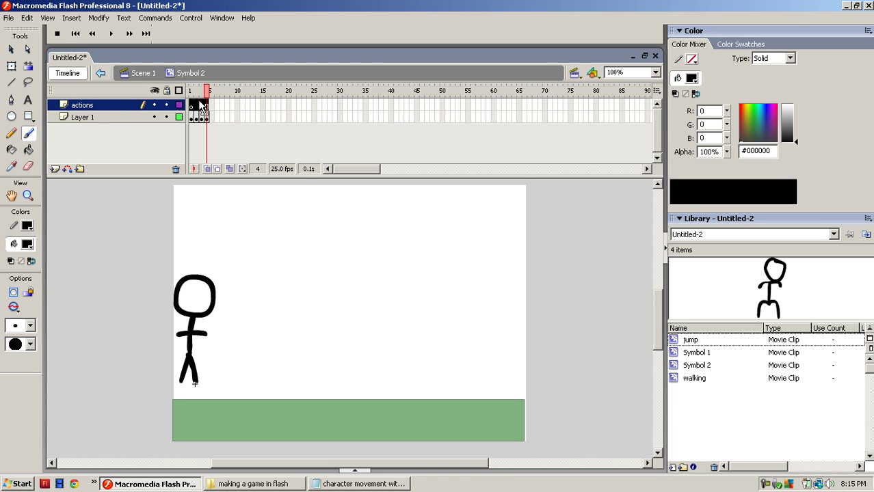
# Insert keyframes across frames 2–4 of the actions layer.
pyautogui.click(192, 106)
pyautogui.rightClick(194, 108)
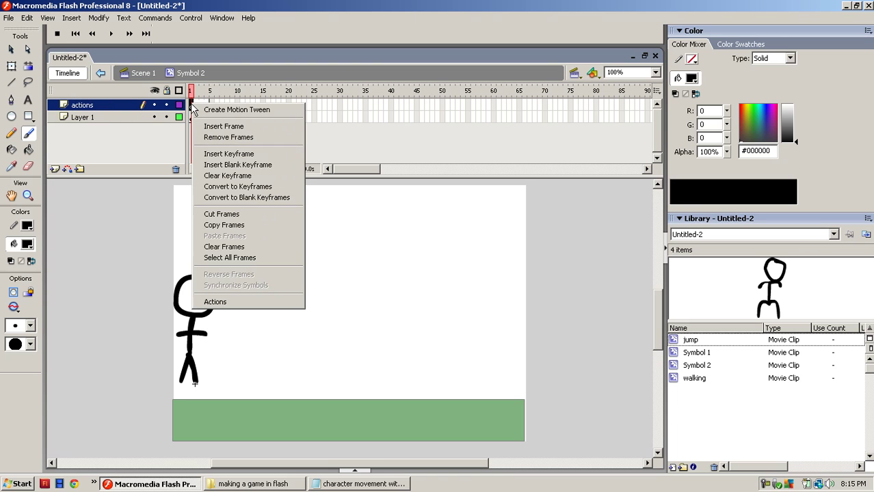
pyautogui.click(205, 154)
pyautogui.click(199, 107)
pyautogui.rightClick(200, 106)
pyautogui.click(232, 157)
pyautogui.rightClick(208, 108)
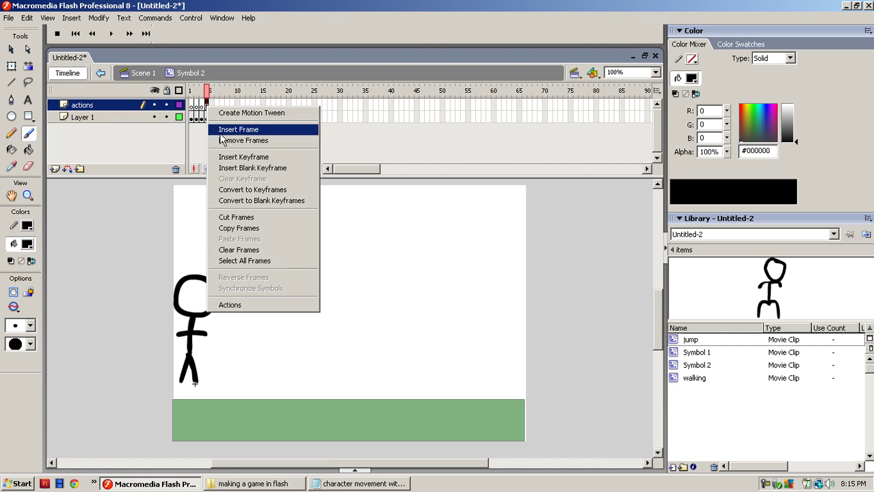
pyautogui.click(230, 158)
# Open the Actions script editor for frame 1 of the actions layer.
pyautogui.click(191, 113)
pyautogui.rightClick(192, 109)
pyautogui.click(240, 303)
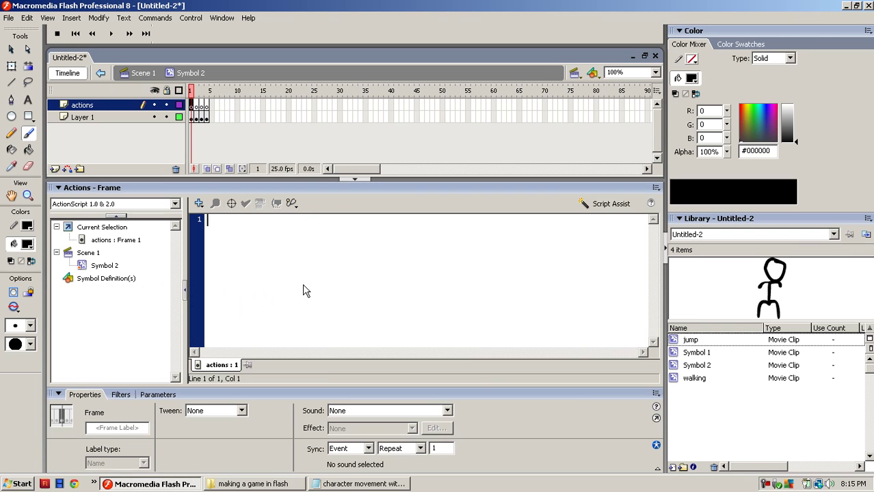
# Script stop() on frame 1 and stop(); on frame 2 of the actions layer.
pyautogui.write('stop();')
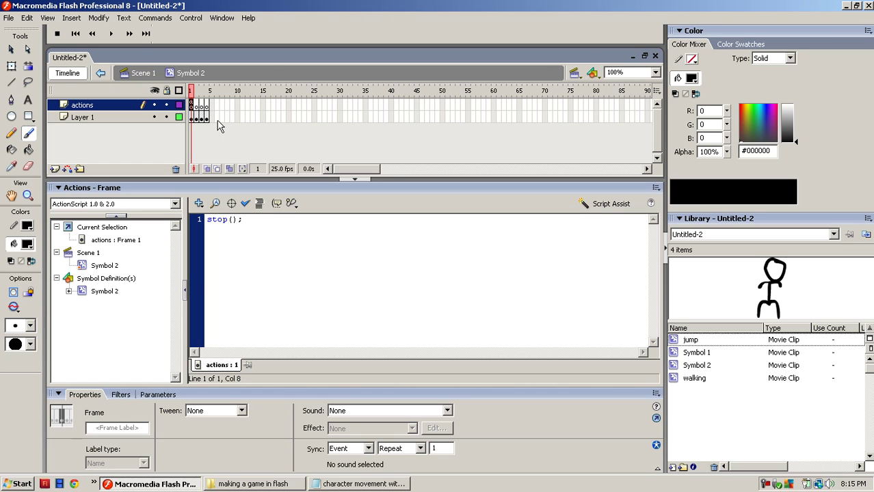
pyautogui.click(195, 107)
pyautogui.click(273, 292)
pyautogui.write('sto')
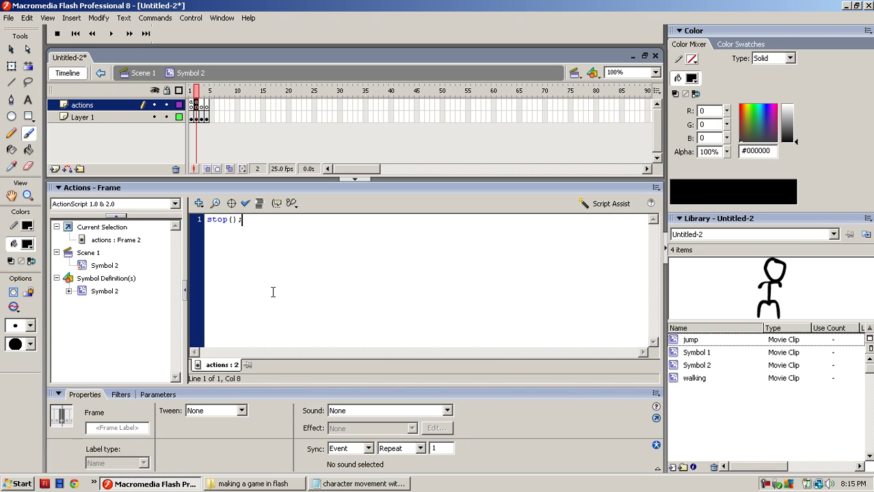
pyautogui.write('p();')
# Add stop(); to frames 3 and 4, then collapse the Actions panel.
pyautogui.click(203, 106)
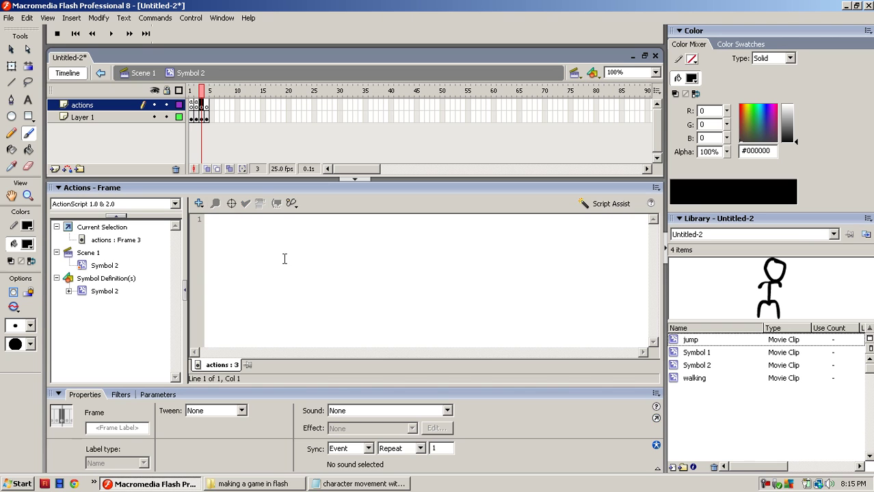
pyautogui.click(284, 265)
pyautogui.write('stop(')
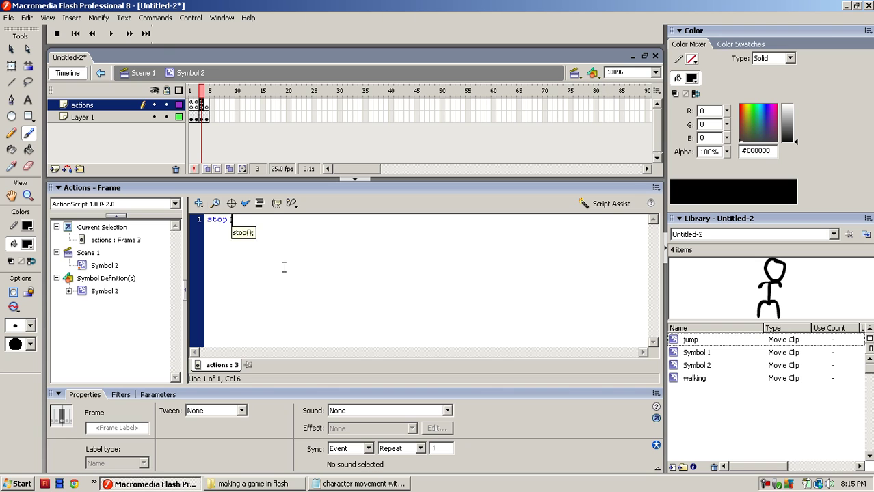
pyautogui.write(');')
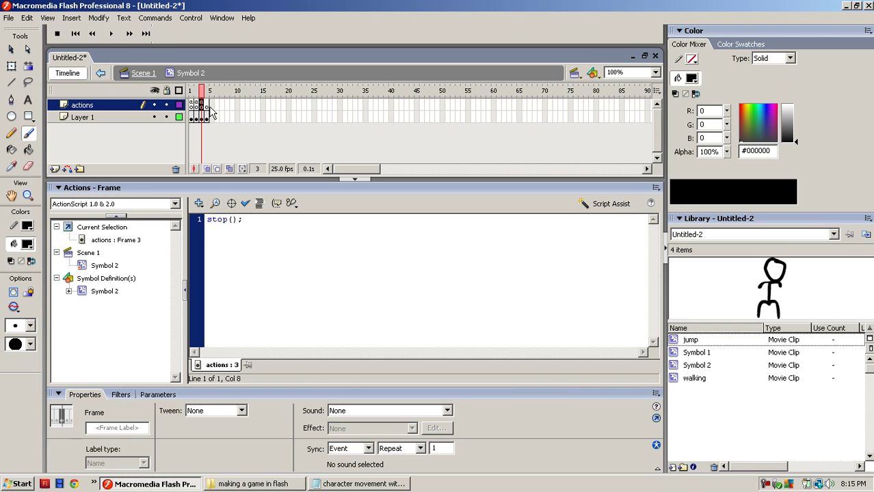
pyautogui.click(207, 106)
pyautogui.click(288, 269)
pyautogui.write('stop();')
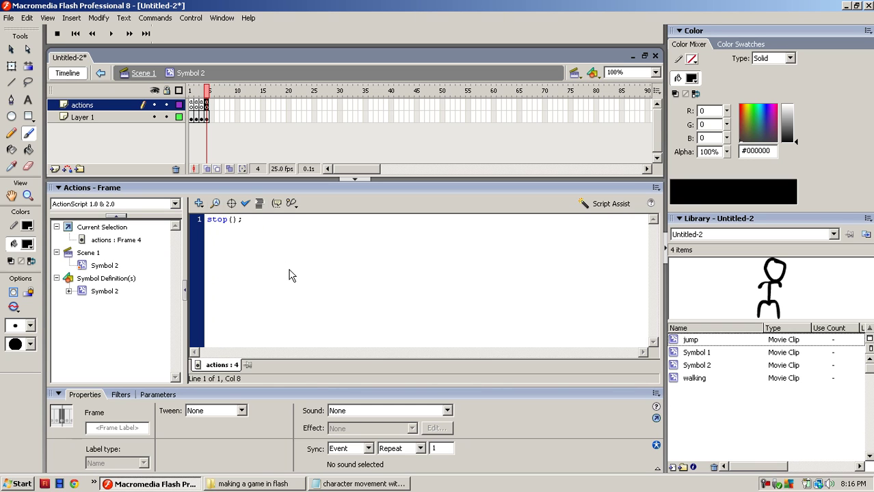
pyautogui.click(355, 179)
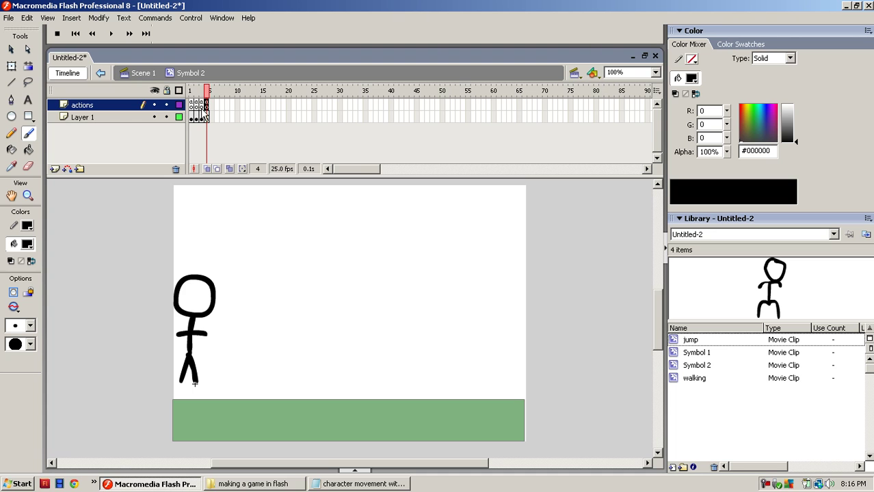
pyautogui.click(192, 91)
pyautogui.click(192, 18)
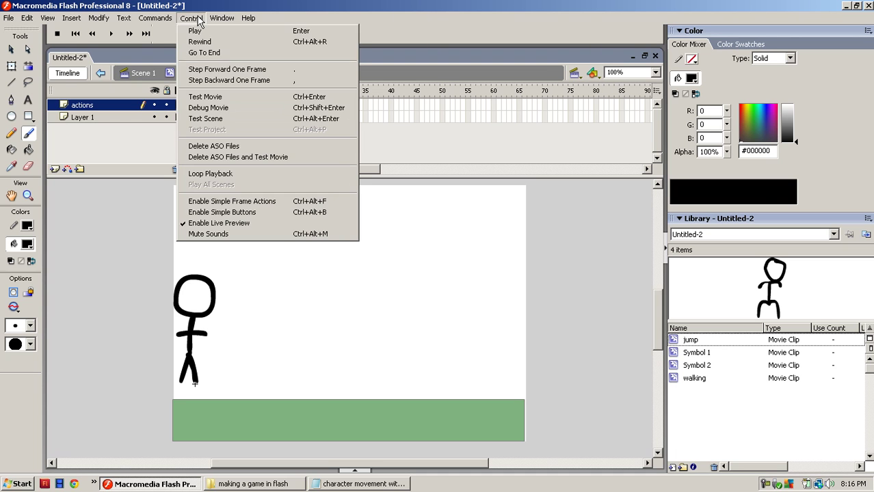
pyautogui.click(233, 100)
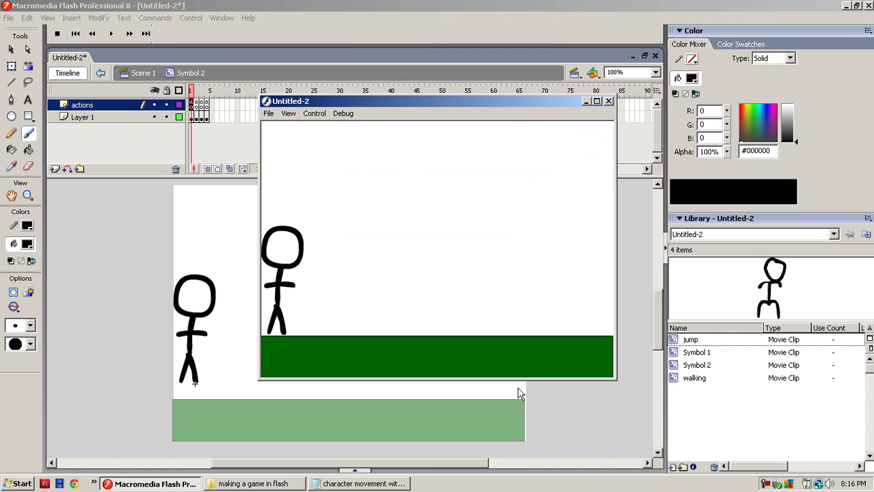
pyautogui.press('Right')
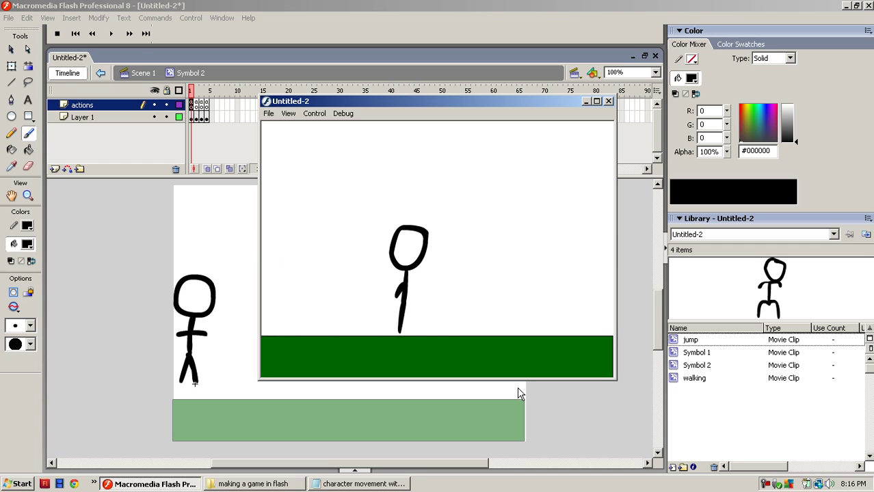
pyautogui.press('Left')
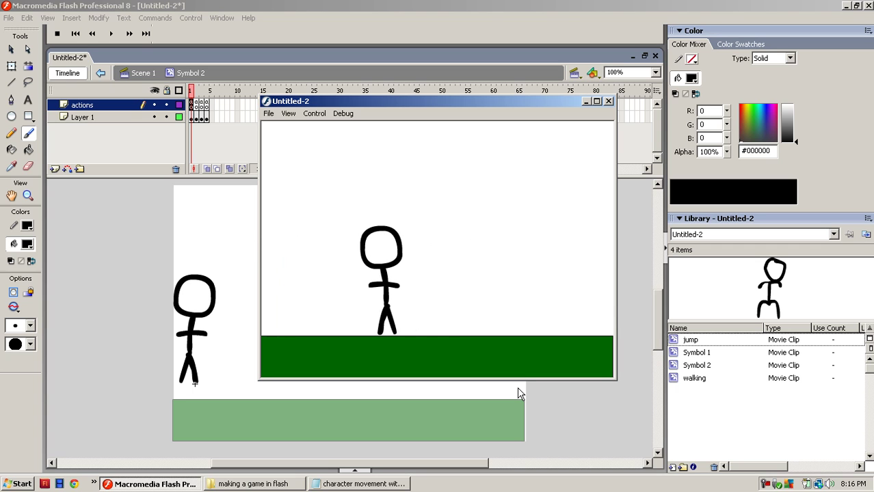
pyautogui.press('Up')
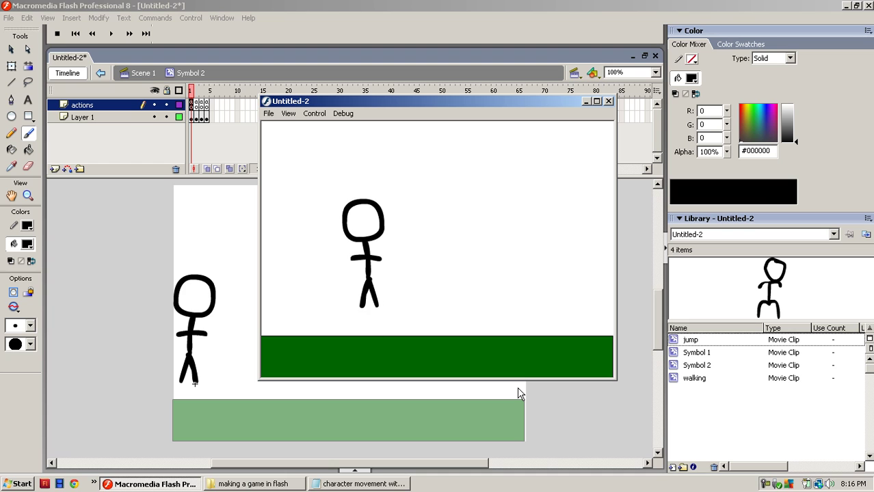
pyautogui.press('Right')
pyautogui.press('Left')
pyautogui.press('Up')
pyautogui.press('Up')
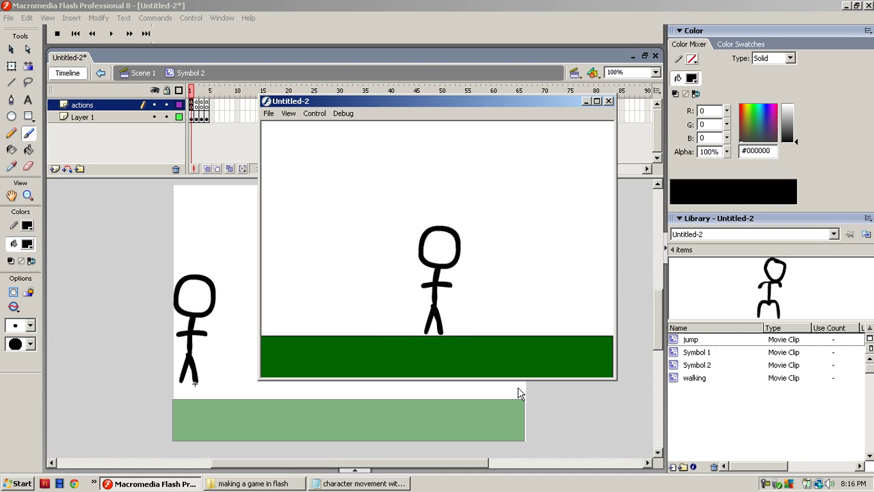
pyautogui.press('Up')
pyautogui.press('Left')
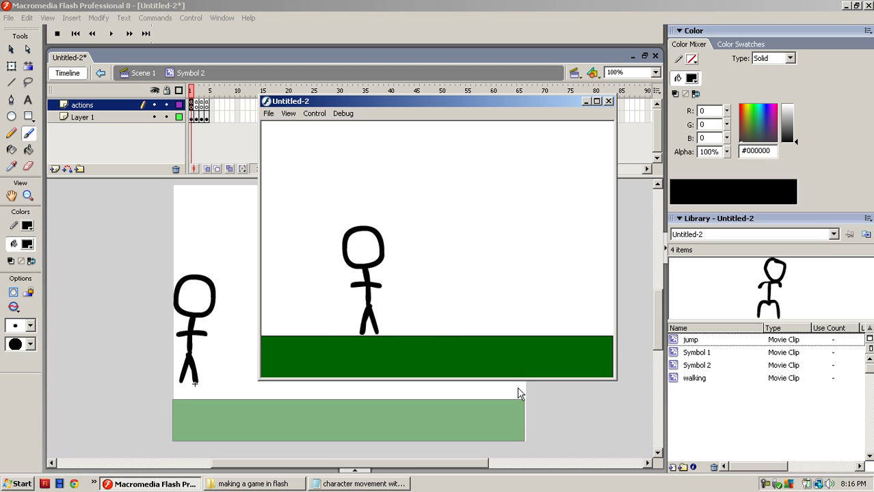
pyautogui.press('Right')
pyautogui.press('Right')
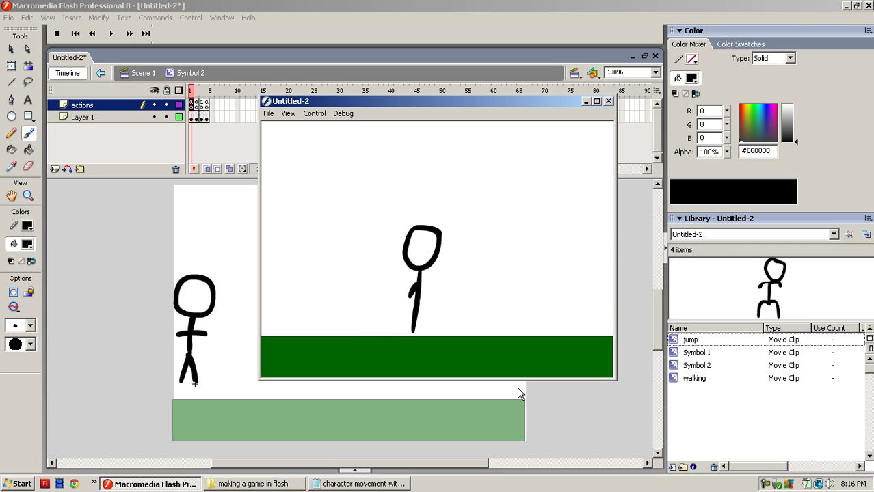
pyautogui.press('Left')
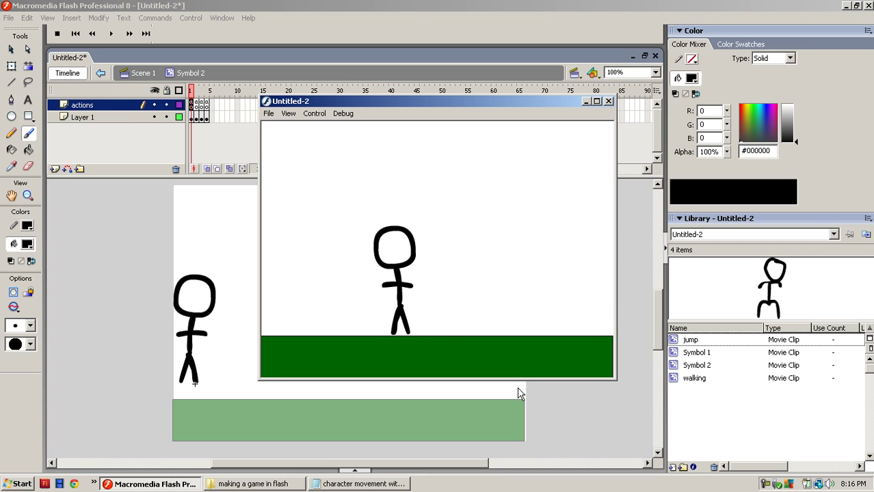
pyautogui.click(609, 102)
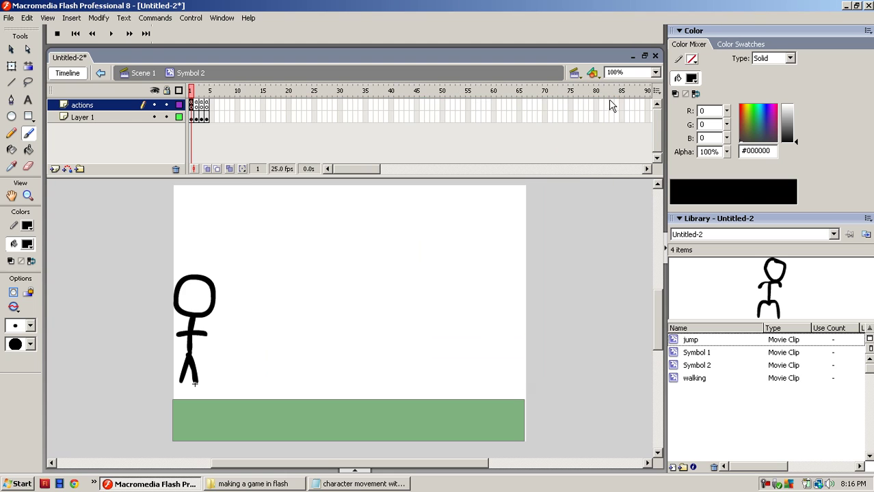
# Open the ground symbol from Scene 1, stretch the green strip rightward, and brush a black ledge onto it.
pyautogui.click(142, 73)
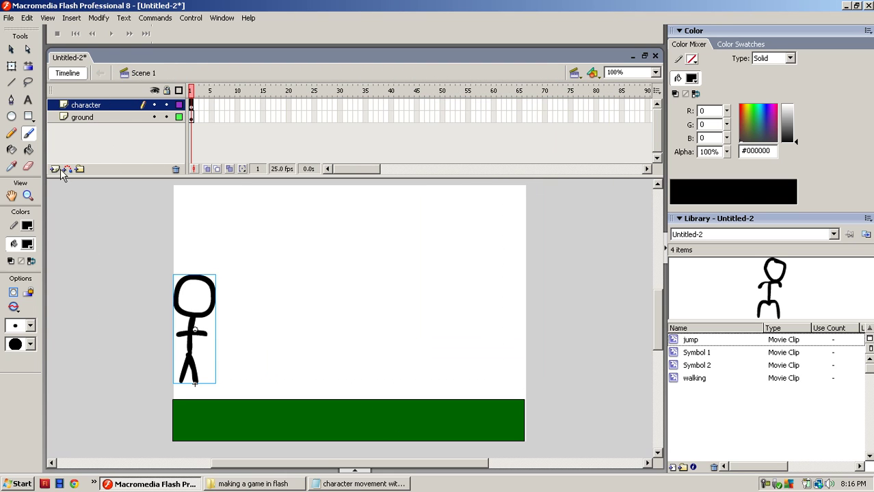
pyautogui.click(83, 117)
pyautogui.hotkey('ctrl', 'e')
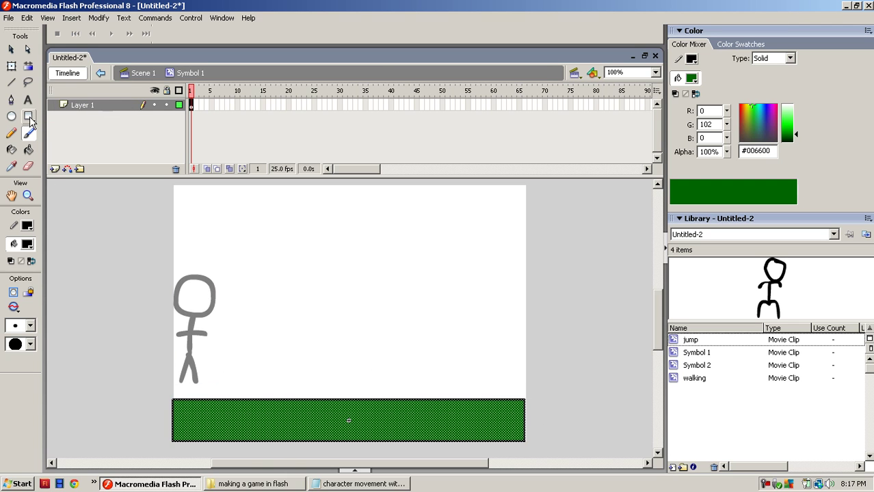
pyautogui.click(11, 67)
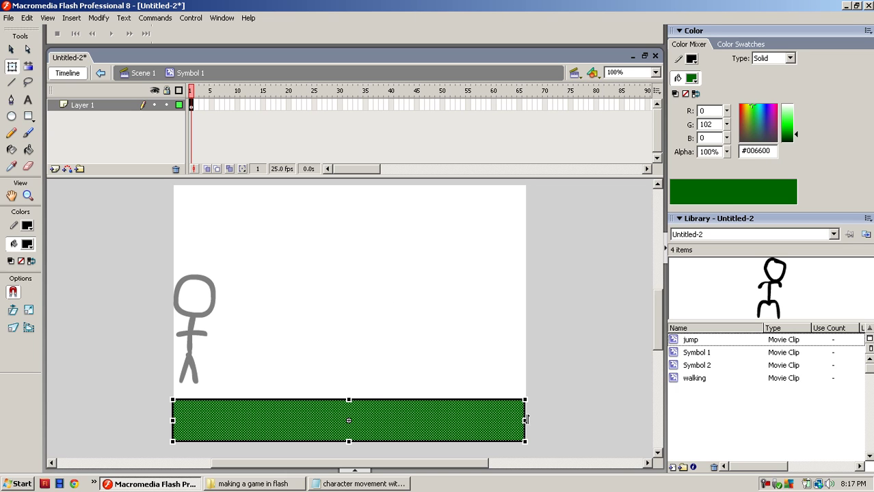
pyautogui.moveTo(525, 420); pyautogui.dragTo(653, 420)
pyautogui.moveTo(414, 467); pyautogui.dragTo(452, 467)
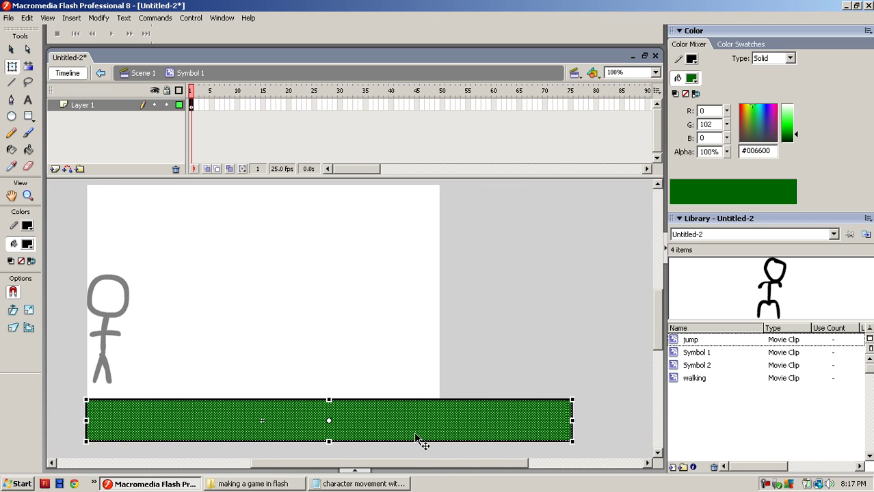
pyautogui.click(27, 133)
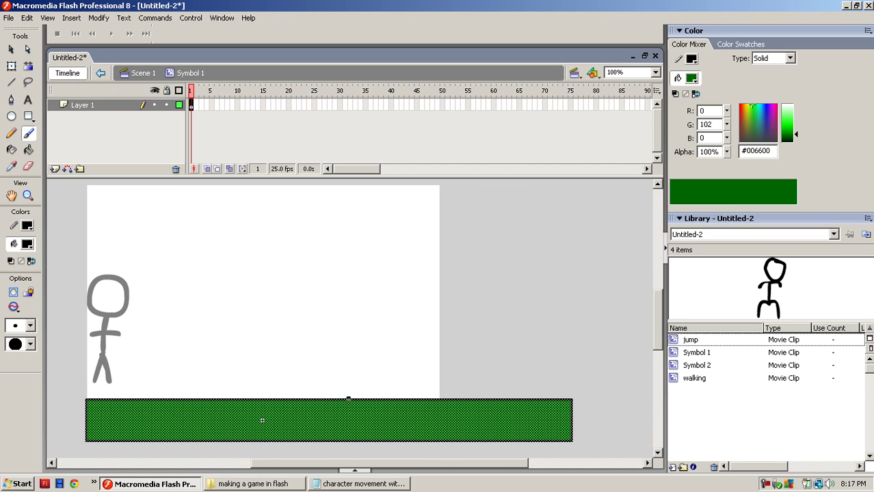
pyautogui.moveTo(348, 401)
pyautogui.mouseDown()
pyautogui.moveTo(351, 371)
pyautogui.moveTo(423, 370)
pyautogui.mouseUp()
pyautogui.click(194, 18)
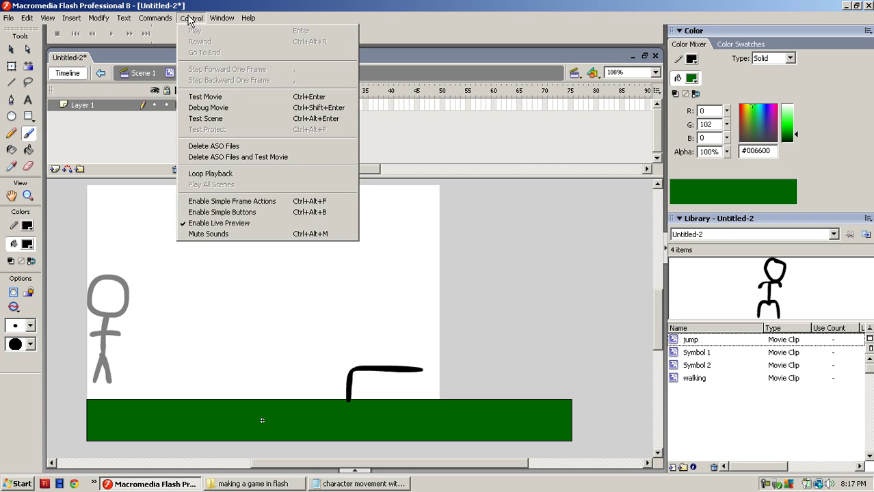
pyautogui.click(227, 94)
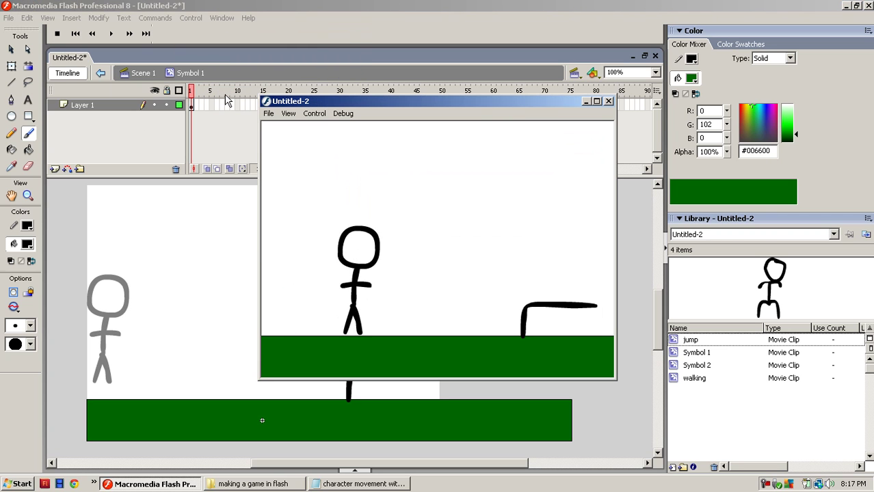
pyautogui.press('Right')
pyautogui.press('Up')
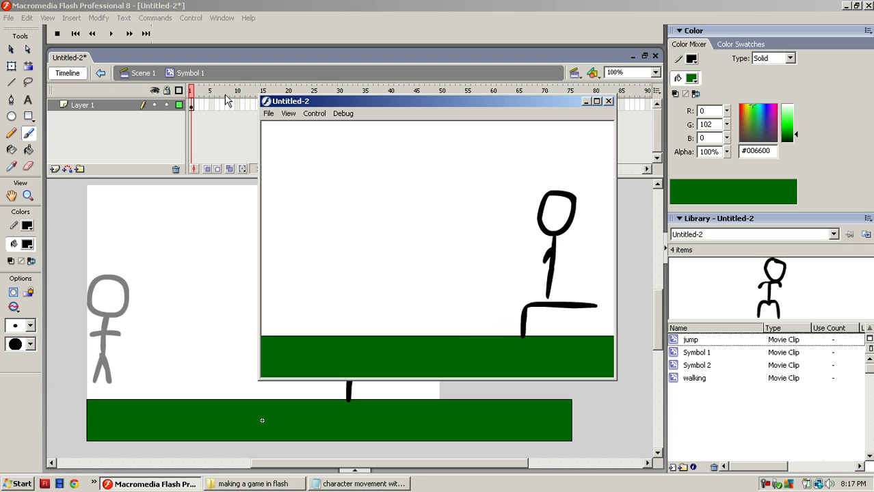
pyautogui.press('Left')
pyautogui.press('Right')
pyautogui.press('Up')
pyautogui.press('Right')
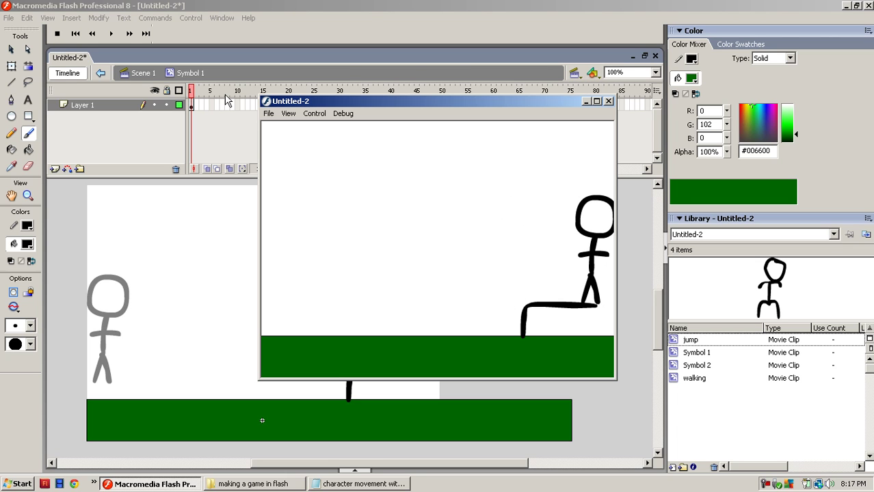
pyautogui.press('Left')
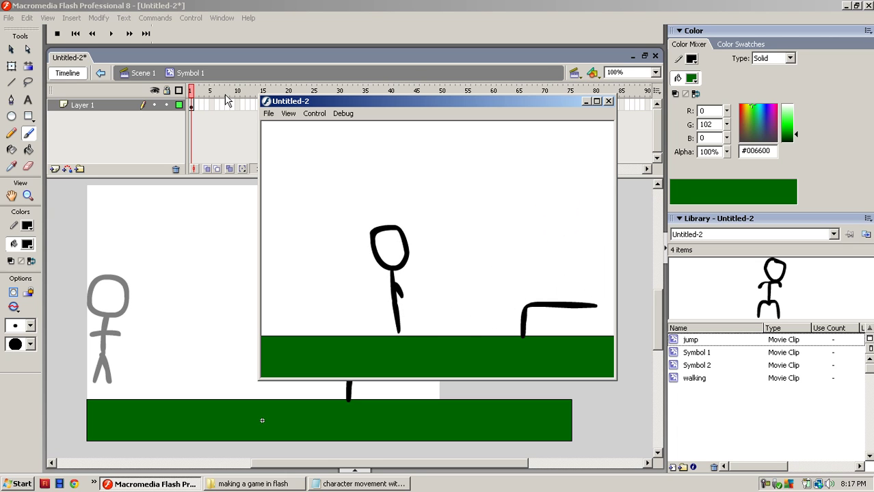
pyautogui.press('Left')
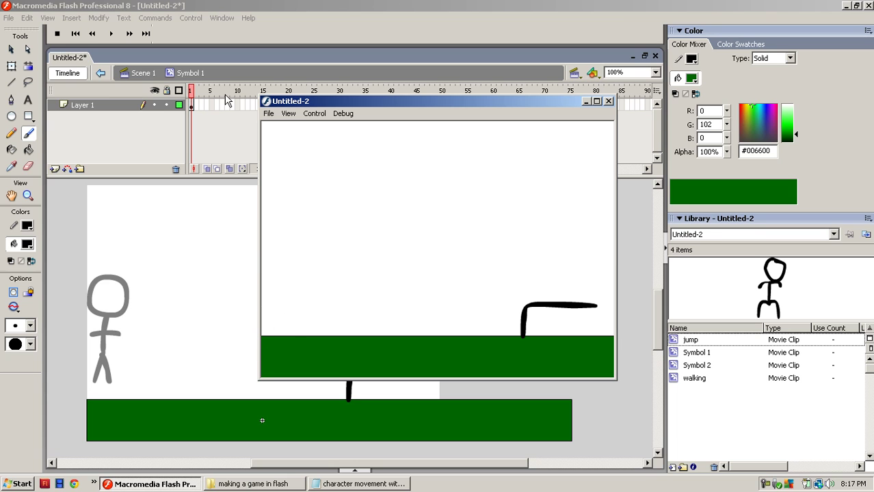
pyautogui.click(608, 101)
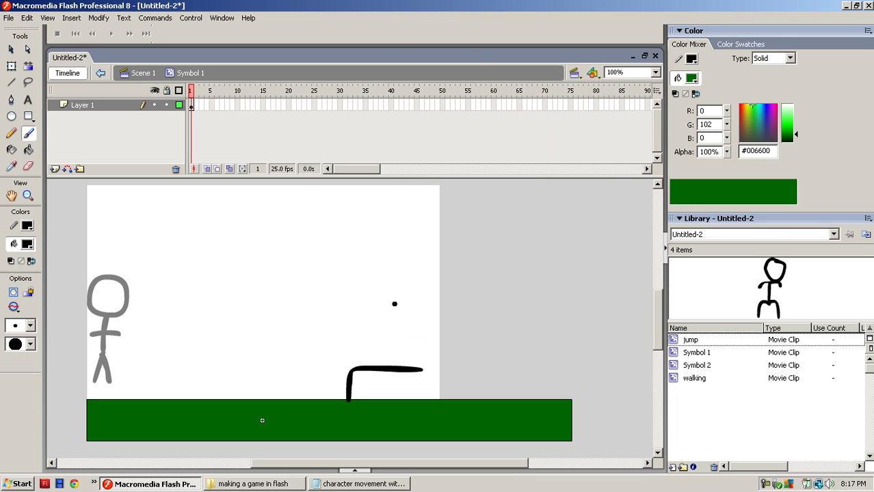
pyautogui.moveTo(442, 464); pyautogui.dragTo(423, 462)
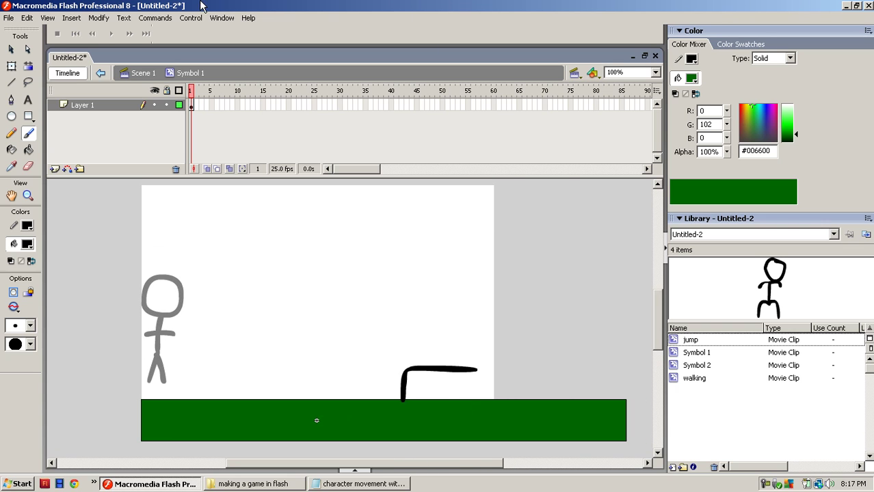